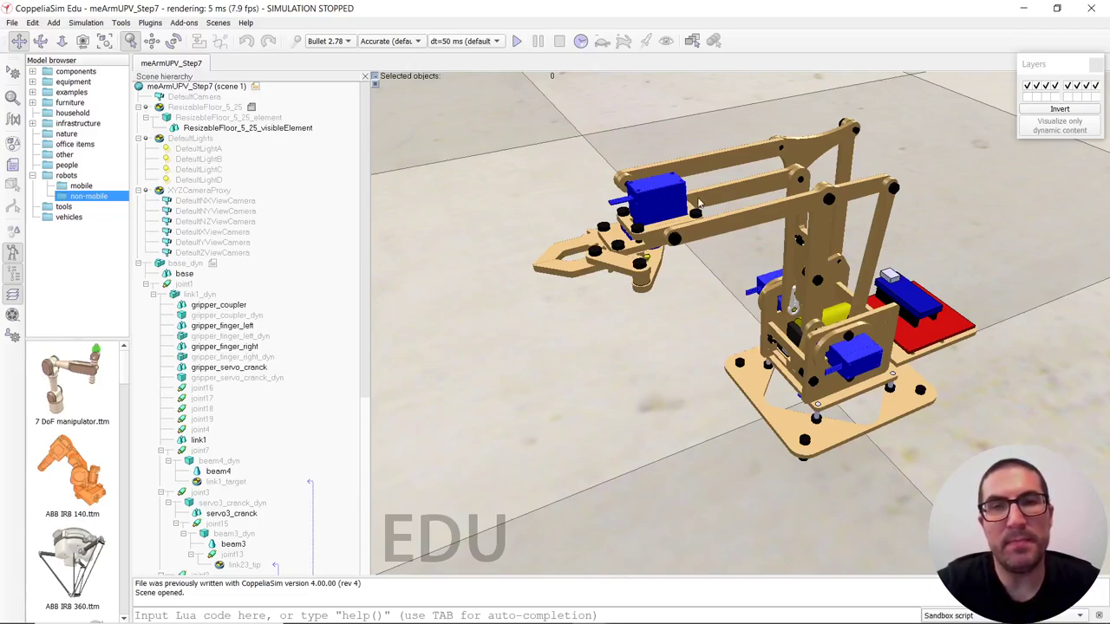
Re-parent joint4 under gripper_base_dyn in the Scene hierarchy.
{"action": "middle_click_drag", "start_coordinate": [655, 236], "coordinate": [629, 255]}
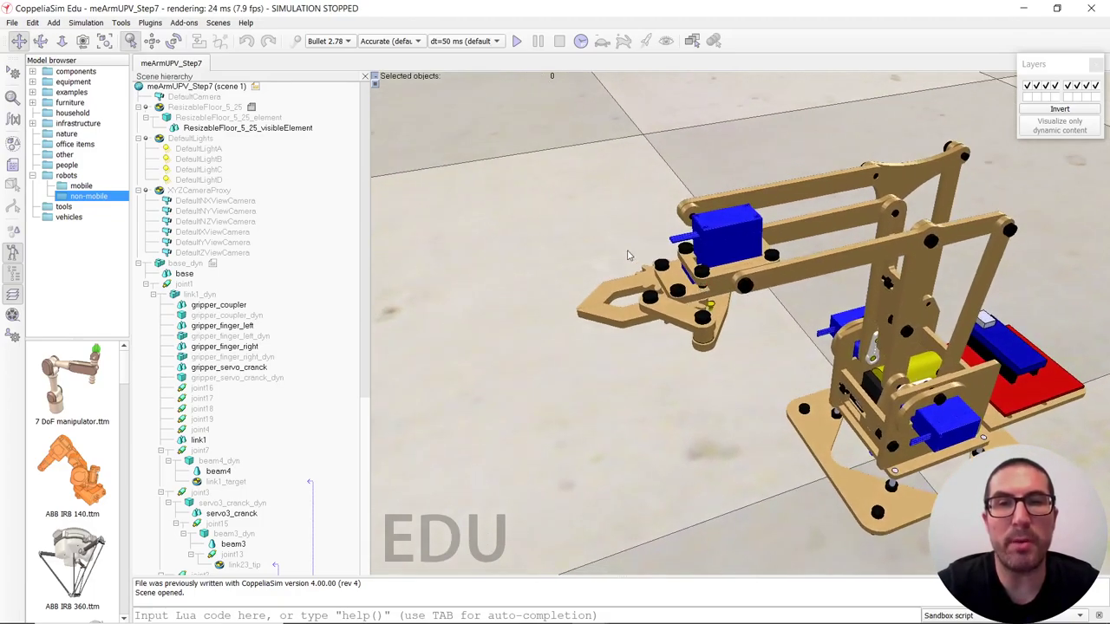
{"action": "scroll", "coordinate": [683, 317], "scroll_direction": "up", "scroll_amount": 3}
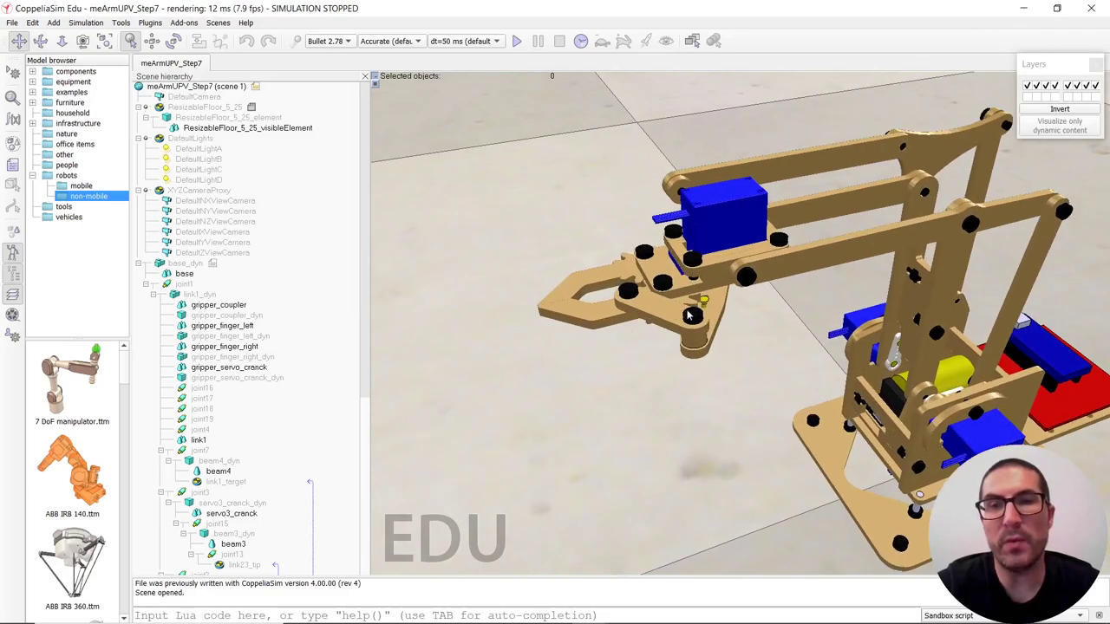
{"action": "scroll", "coordinate": [683, 316], "scroll_direction": "down", "scroll_amount": 1}
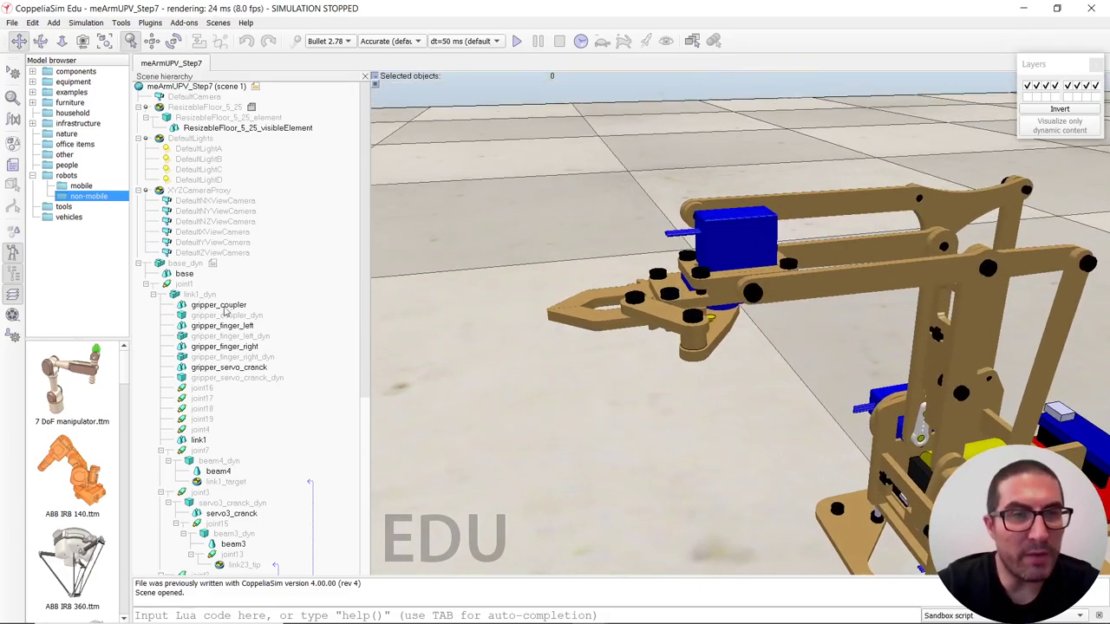
{"action": "scroll", "coordinate": [216, 339], "scroll_direction": "down", "scroll_amount": 2}
{"action": "middle_click_drag", "start_coordinate": [694, 303], "coordinate": [720, 326]}
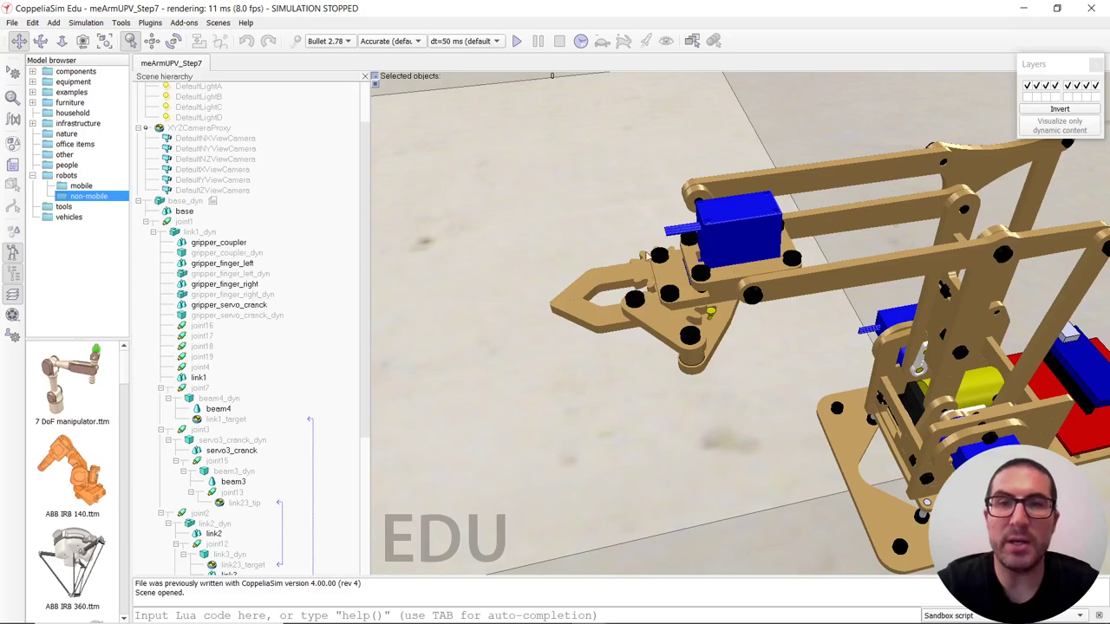
{"action": "middle_click_drag", "start_coordinate": [657, 272], "coordinate": [657, 304]}
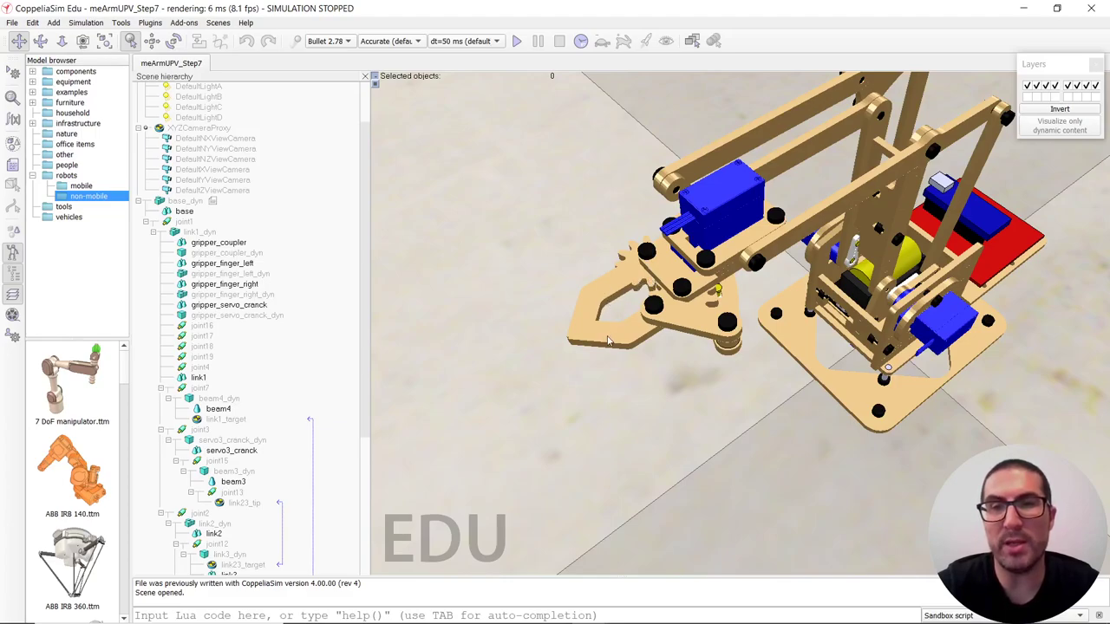
{"action": "scroll", "coordinate": [607, 341], "scroll_direction": "up", "scroll_amount": 10}
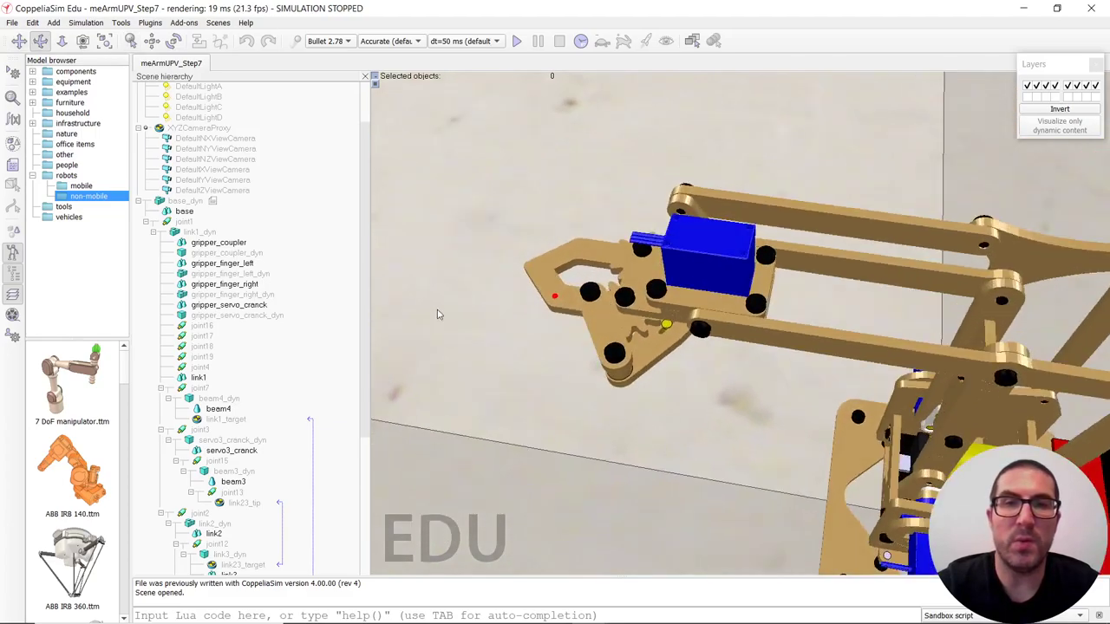
{"action": "left_click_drag", "start_coordinate": [516, 373], "coordinate": [539, 399]}
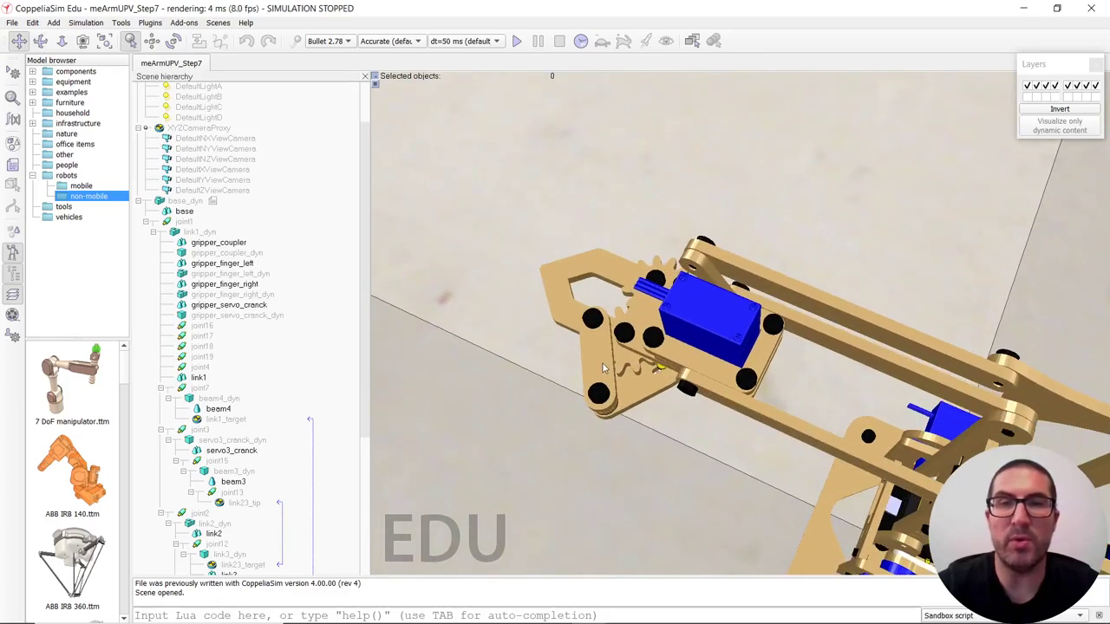
{"action": "left_click_drag", "start_coordinate": [604, 368], "coordinate": [624, 312]}
{"action": "scroll", "coordinate": [230, 340], "scroll_direction": "down", "scroll_amount": 5}
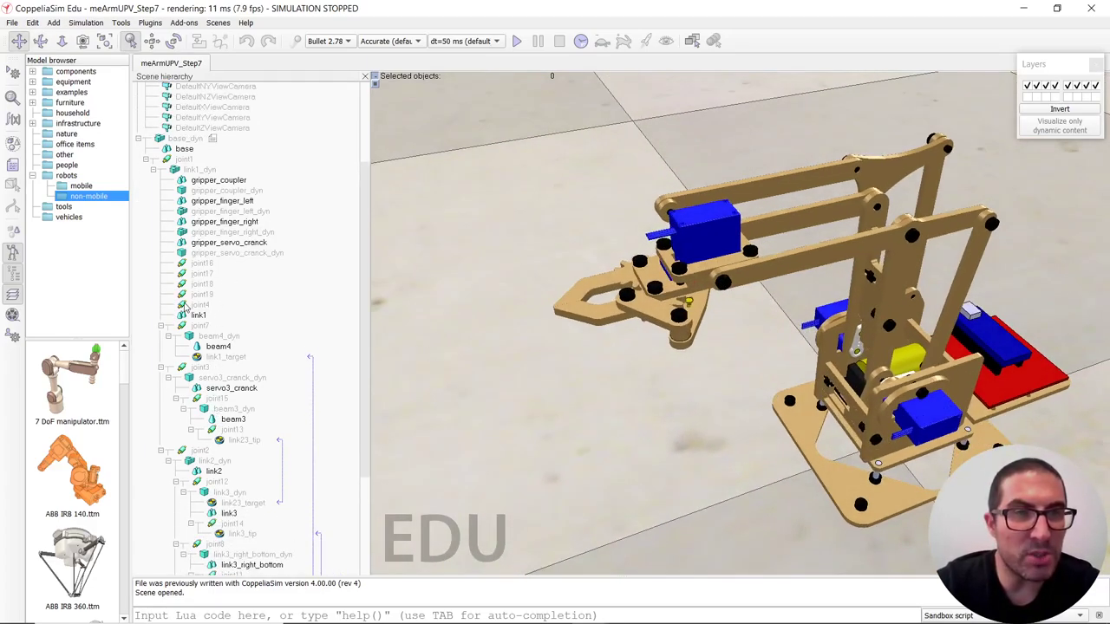
{"action": "left_click", "coordinate": [197, 304]}
{"action": "left_click_drag", "start_coordinate": [641, 286], "coordinate": [683, 215]}
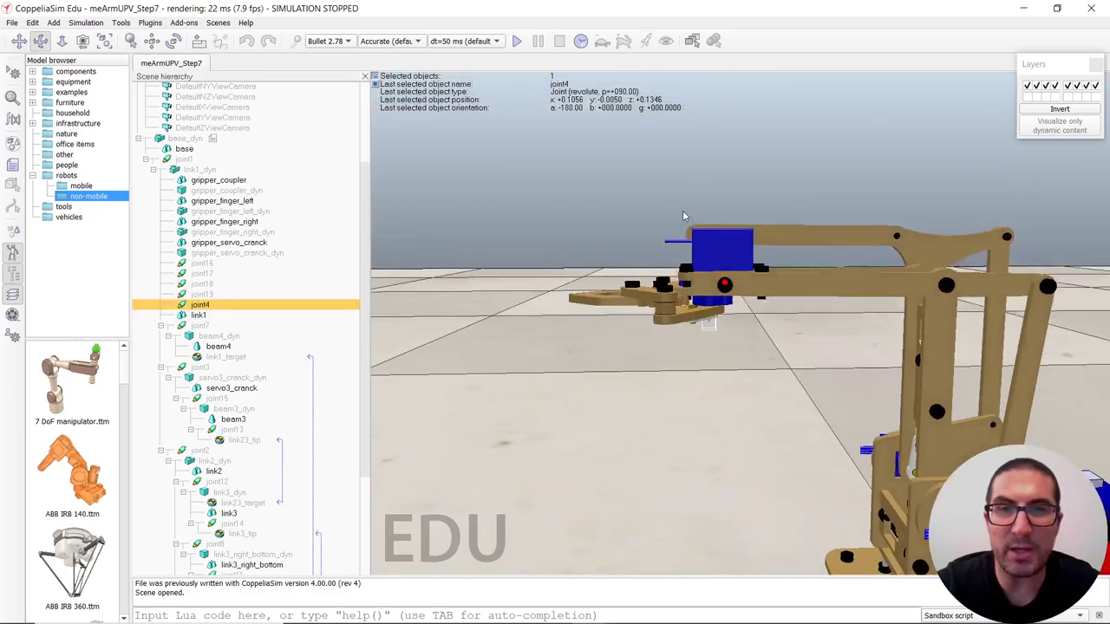
{"action": "scroll", "coordinate": [684, 215], "scroll_direction": "up", "scroll_amount": 3}
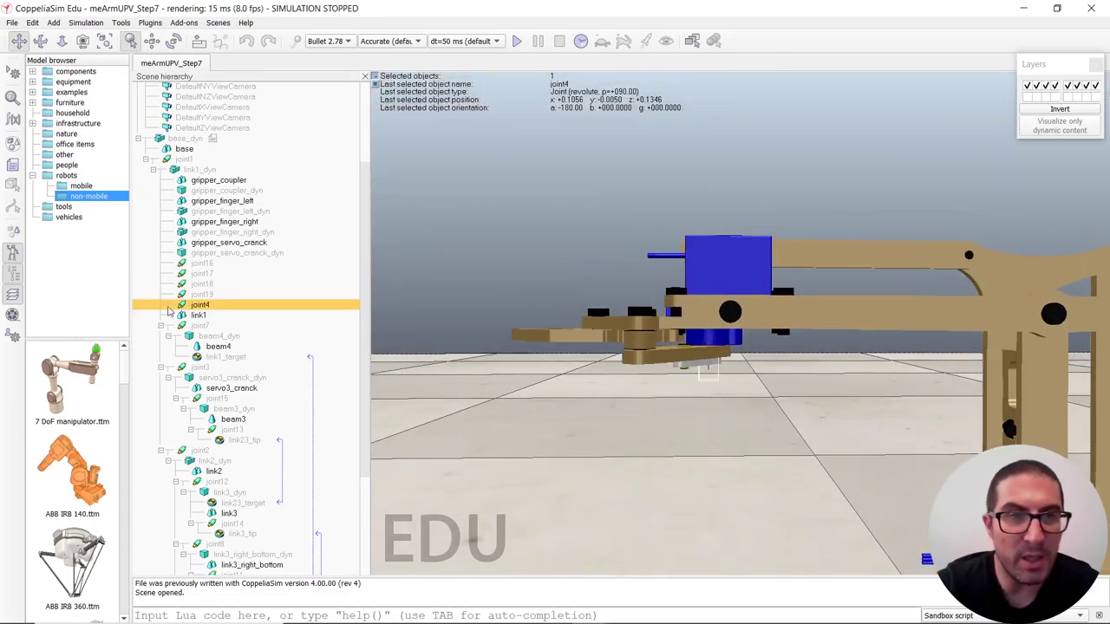
{"action": "left_click_drag", "start_coordinate": [186, 308], "coordinate": [245, 442]}
{"action": "mouse_move", "coordinate": [676, 372]}
{"action": "middle_mouse_down"}
{"action": "mouse_move", "coordinate": [694, 336]}
{"action": "mouse_move", "coordinate": [670, 370]}
{"action": "middle_mouse_up"}
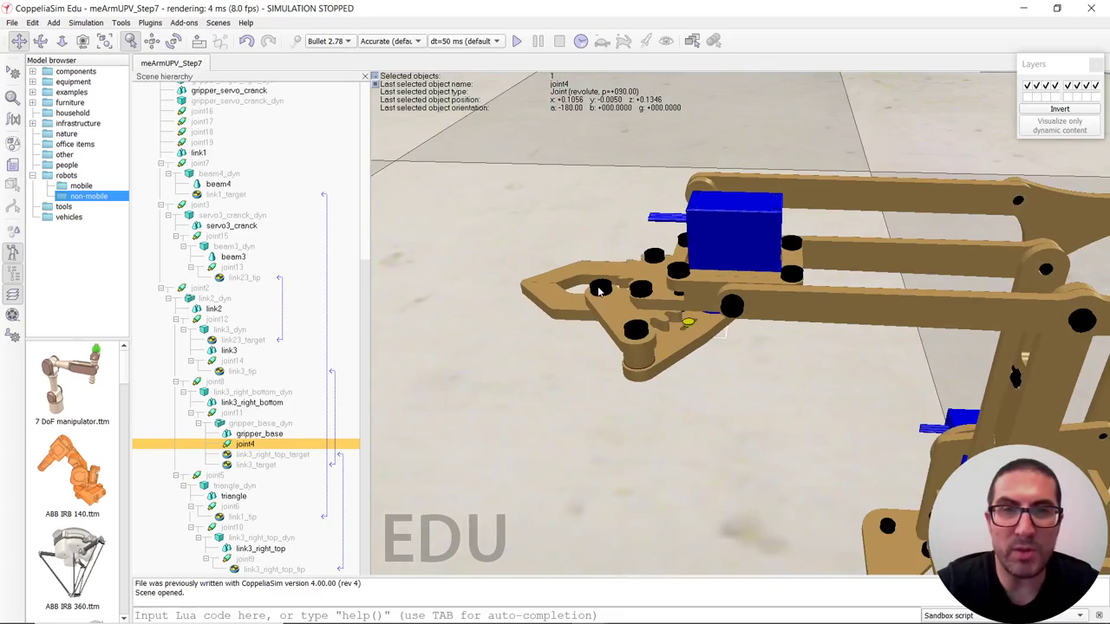
Nest gripper_servo_cranck_dyn, carrying gripper_servo_cranck, under joint4.
{"action": "middle_click_drag", "start_coordinate": [615, 317], "coordinate": [657, 289]}
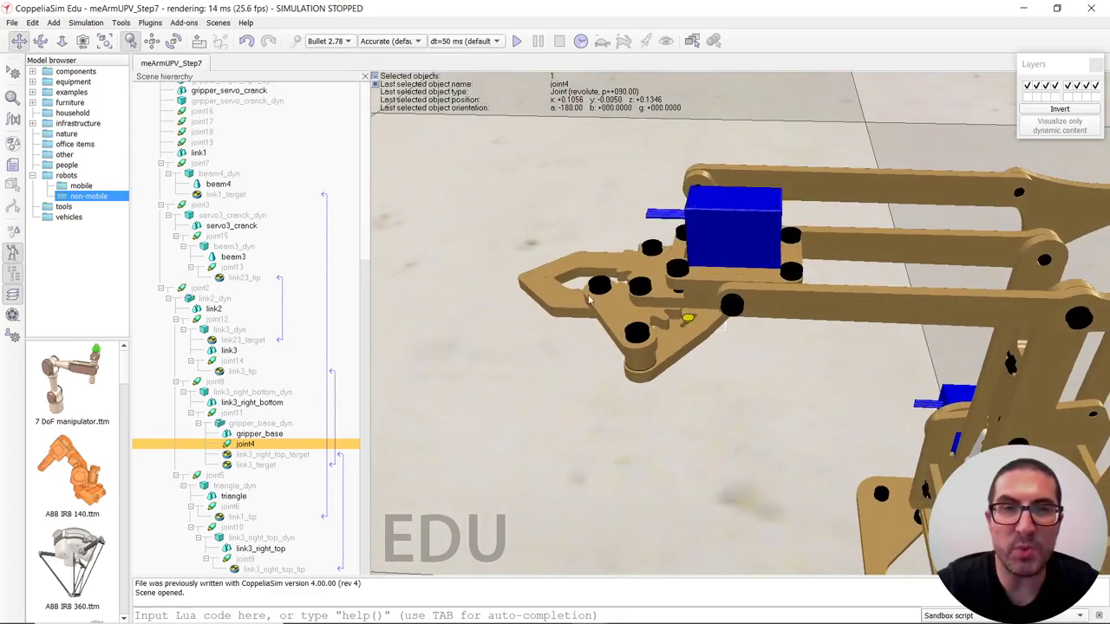
{"action": "middle_click_drag", "start_coordinate": [661, 338], "coordinate": [517, 365]}
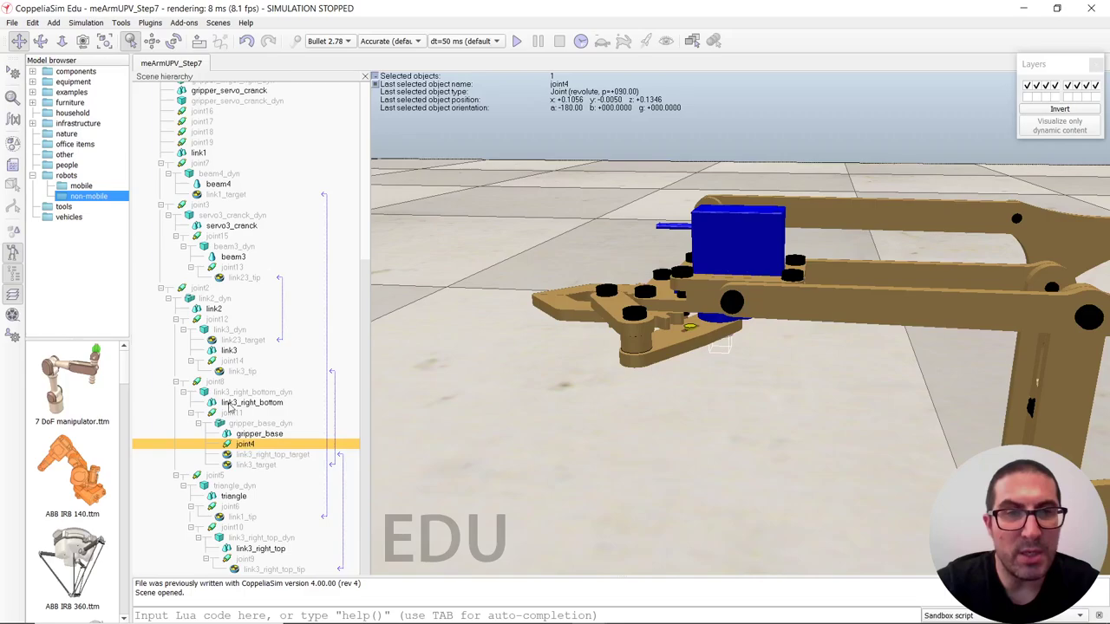
{"action": "left_click", "coordinate": [656, 354]}
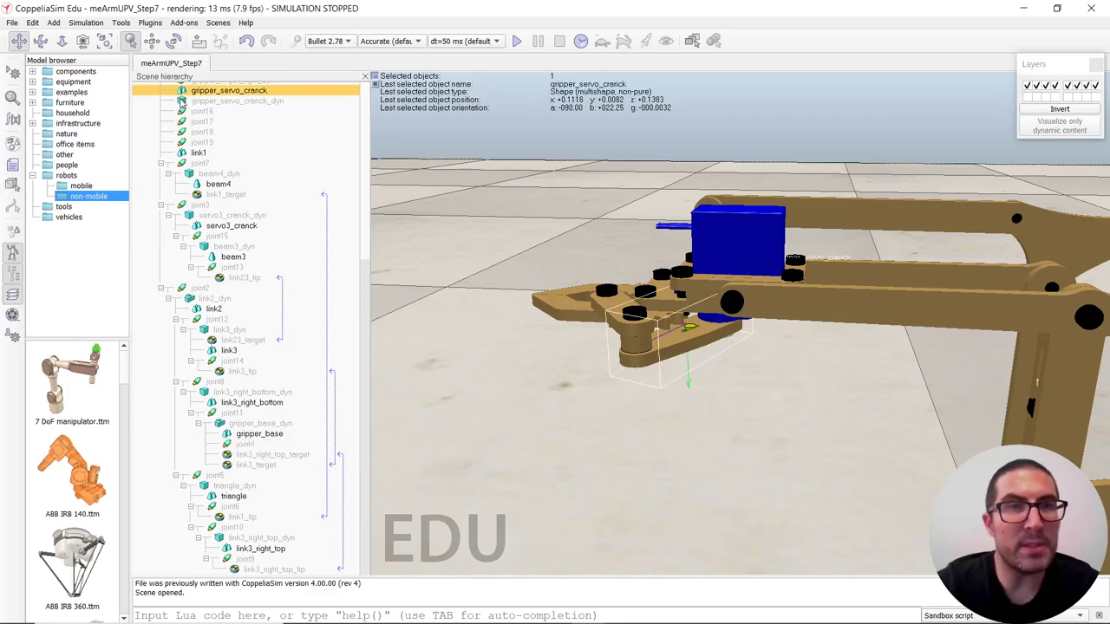
{"action": "left_click_drag", "start_coordinate": [182, 101], "coordinate": [244, 444]}
{"action": "scroll", "coordinate": [179, 102], "scroll_direction": "up", "scroll_amount": 1}
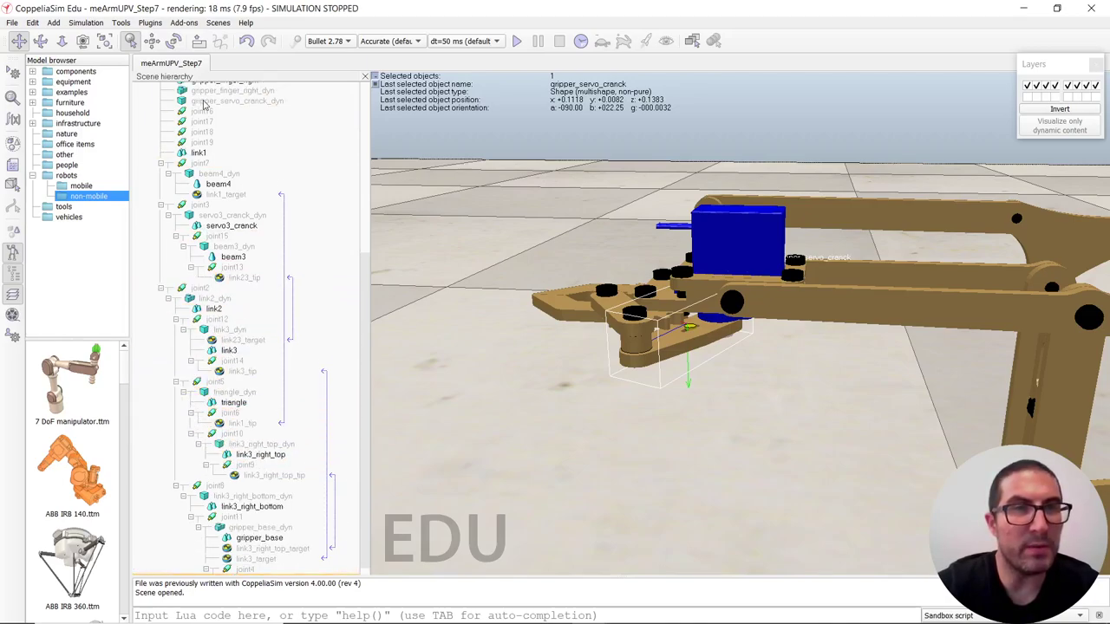
{"action": "left_click_drag", "start_coordinate": [179, 102], "coordinate": [185, 132]}
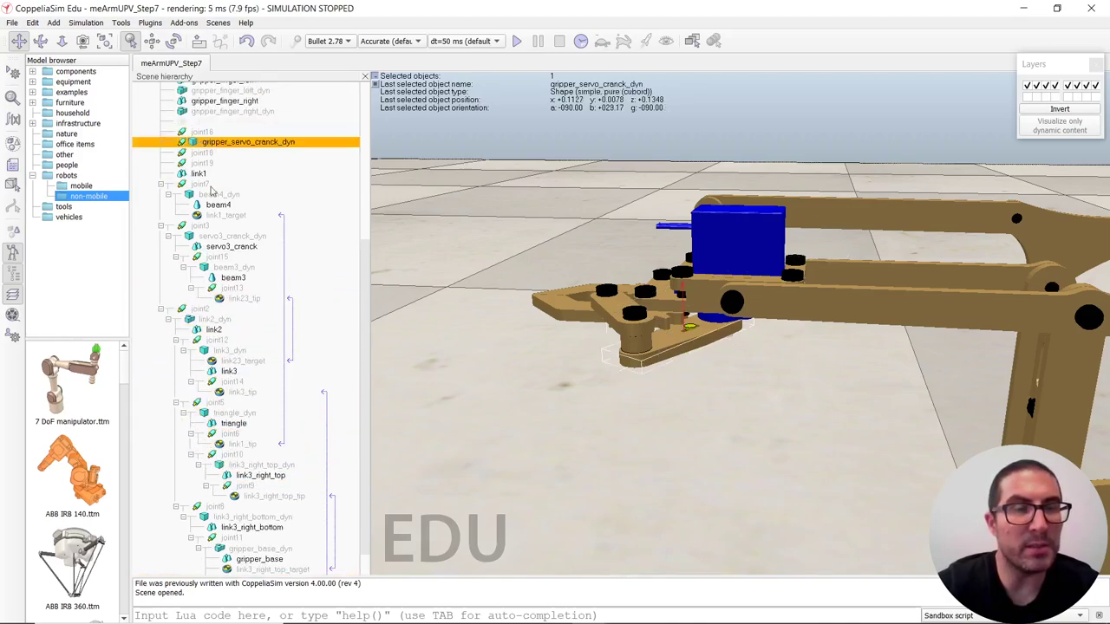
{"action": "left_click_drag", "start_coordinate": [211, 190], "coordinate": [269, 563]}
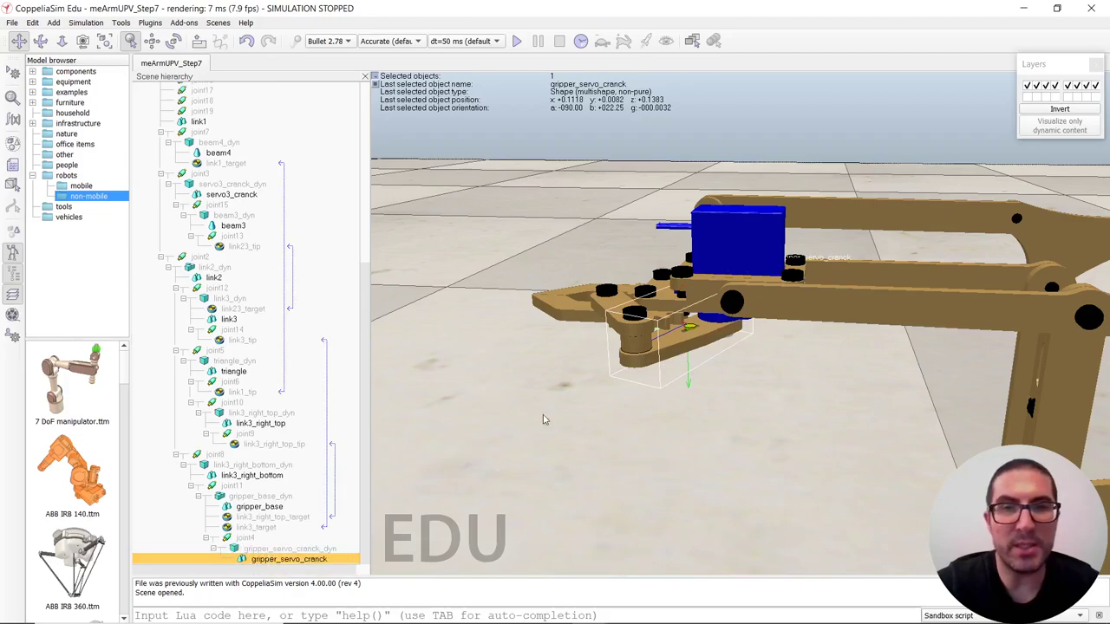
Move joint18 under gripper_servo_cranck_dyn in the hierarchy.
{"action": "scroll", "coordinate": [187, 135], "scroll_direction": "up", "scroll_amount": 2}
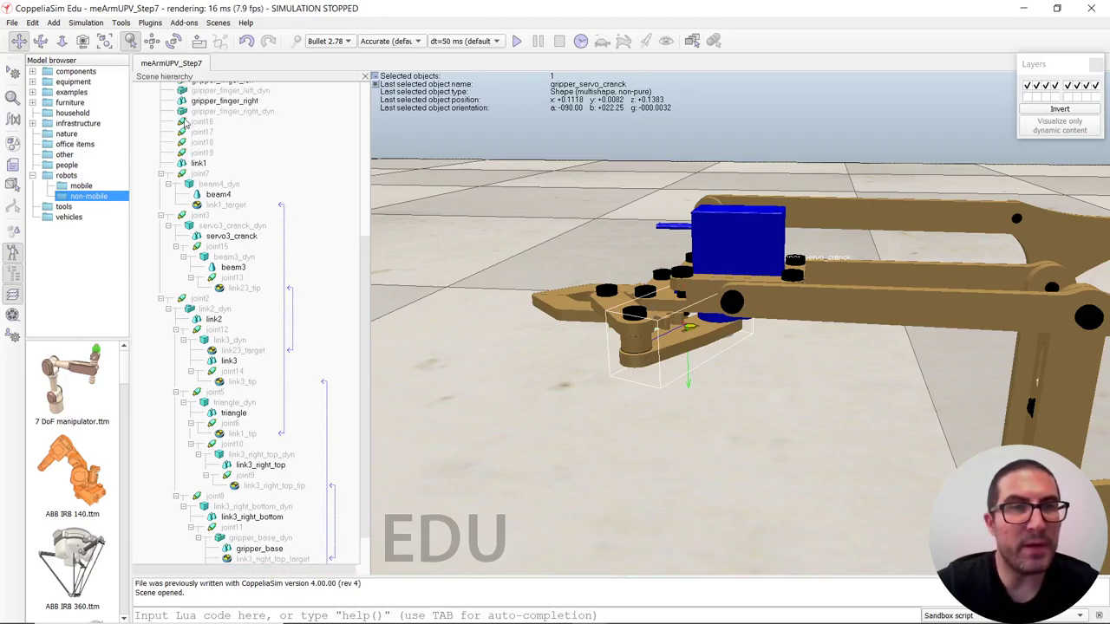
{"action": "left_click", "coordinate": [201, 132]}
{"action": "left_click", "coordinate": [200, 143]}
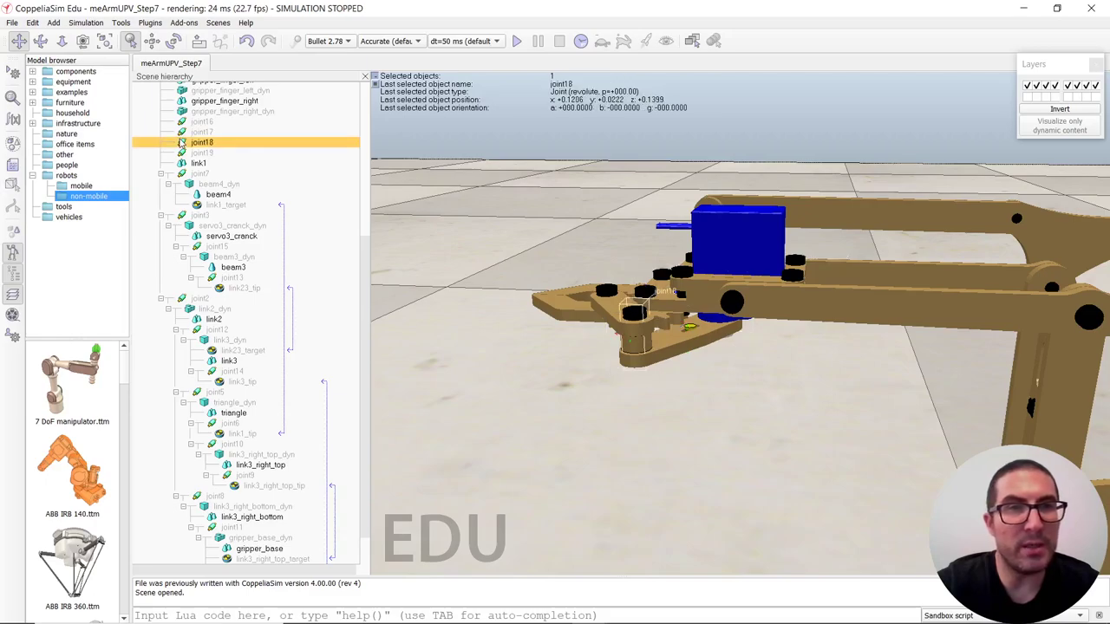
{"action": "left_click_drag", "start_coordinate": [182, 143], "coordinate": [276, 555]}
{"action": "left_click", "coordinate": [272, 539]}
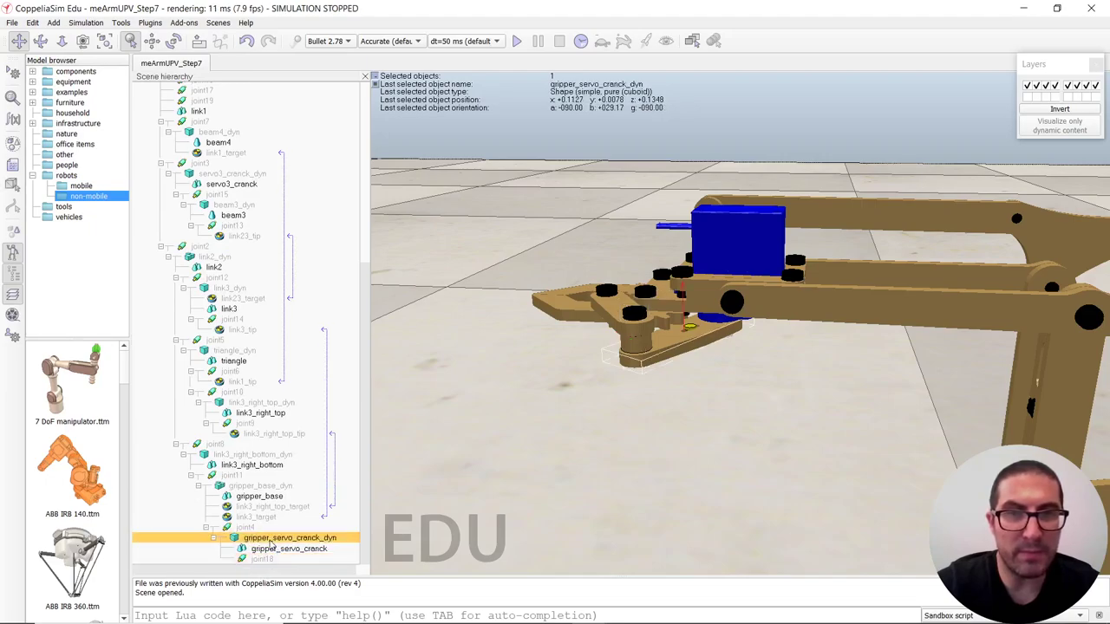
{"action": "left_click", "coordinate": [265, 559]}
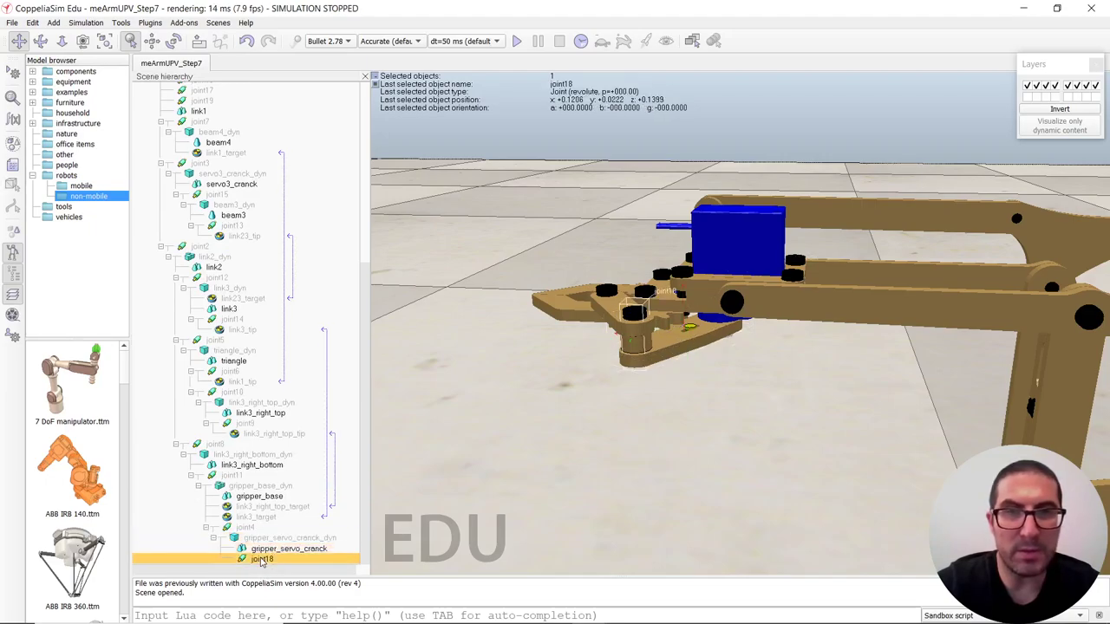
Nest gripper_coupler_dyn under joint18 and joint19 under gripper_coupler_dyn.
{"action": "scroll", "coordinate": [260, 425], "scroll_direction": "up", "scroll_amount": 4}
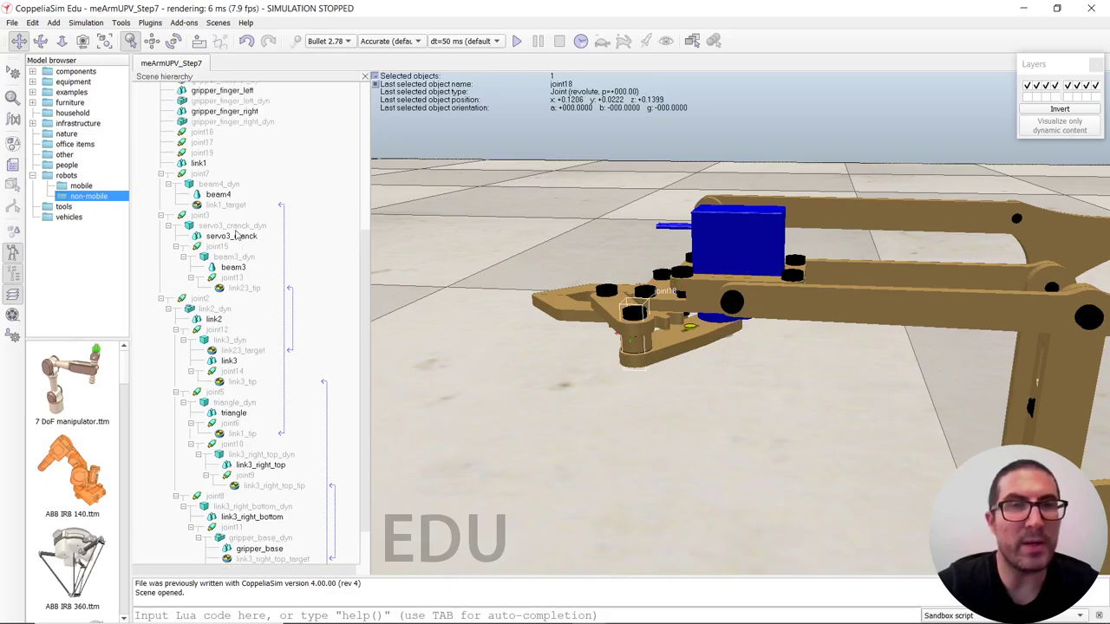
{"action": "left_click", "coordinate": [184, 144]}
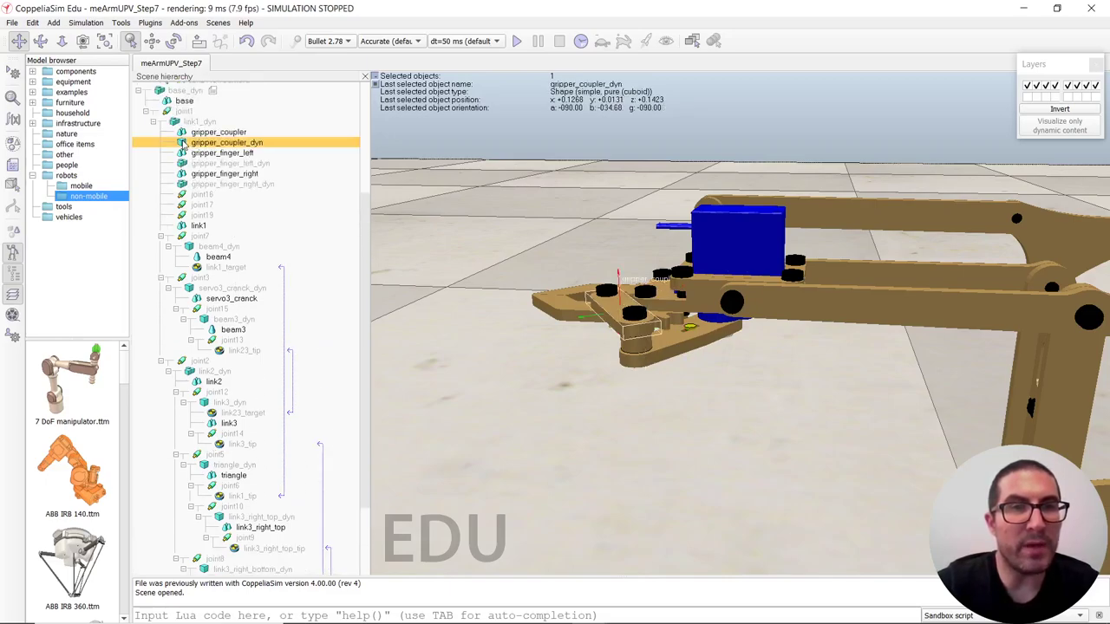
{"action": "left_click_drag", "start_coordinate": [184, 146], "coordinate": [285, 564]}
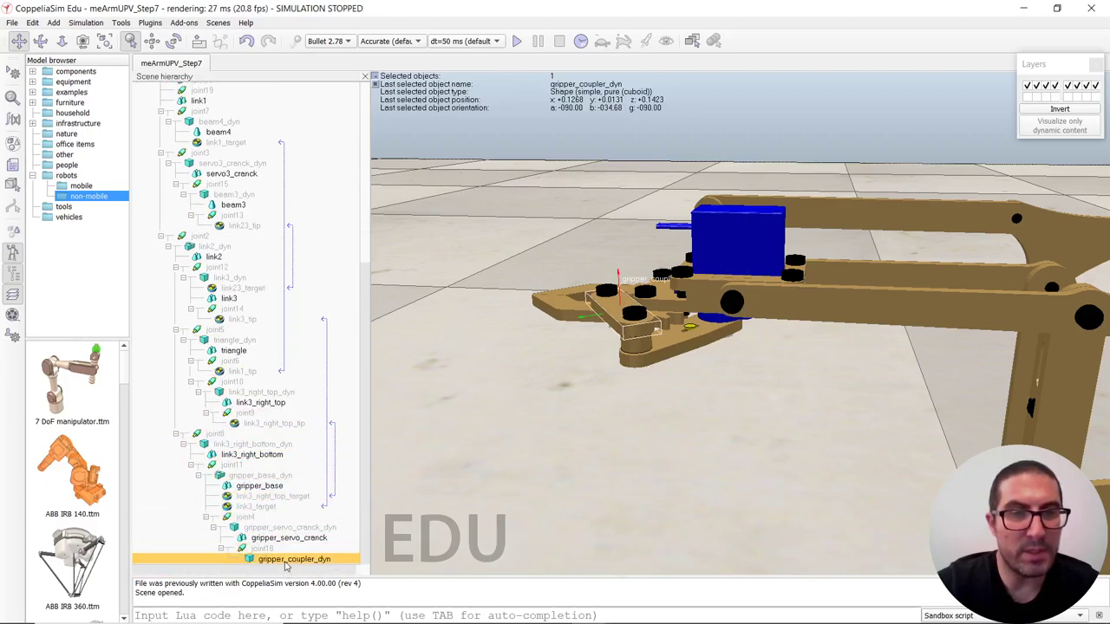
{"action": "scroll", "coordinate": [238, 288], "scroll_direction": "up", "scroll_amount": 3}
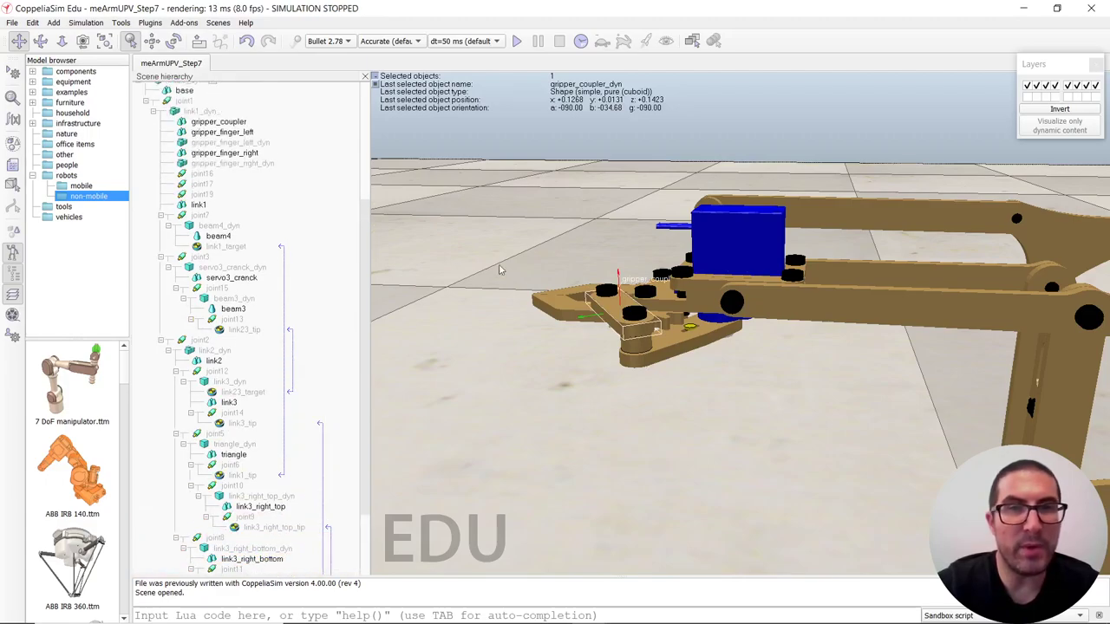
{"action": "left_click_drag", "start_coordinate": [202, 196], "coordinate": [286, 558]}
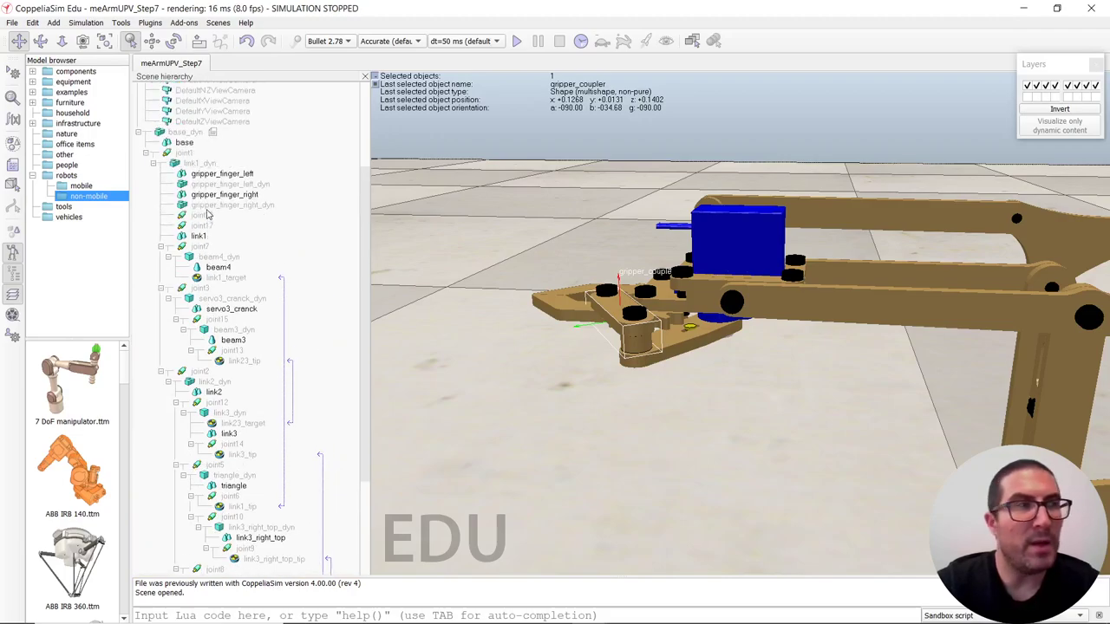
Place joint17 under gripper_base_dyn and nest gripper_finger_left_dyn beneath joint17.
{"action": "scroll", "coordinate": [208, 221], "scroll_direction": "up", "scroll_amount": 2}
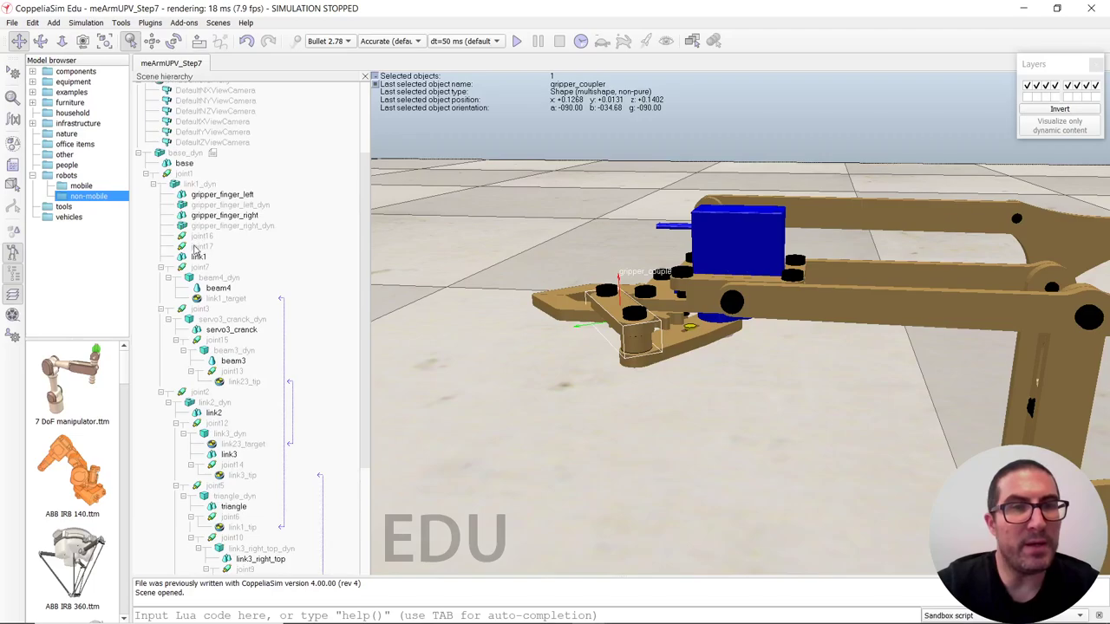
{"action": "left_click", "coordinate": [198, 247]}
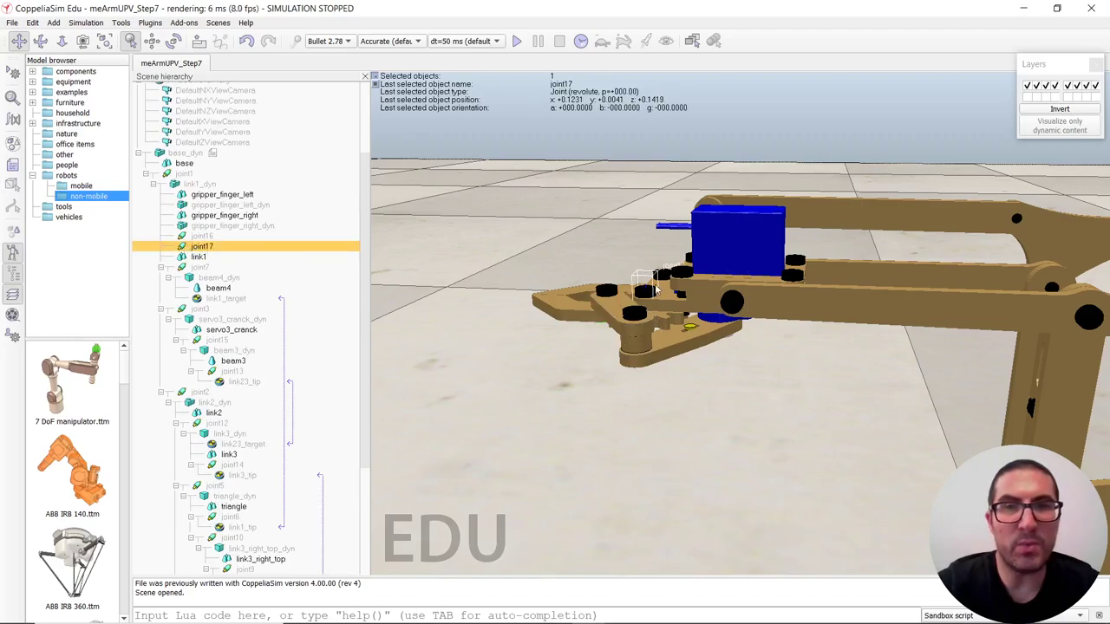
{"action": "left_click_drag", "start_coordinate": [215, 247], "coordinate": [265, 464]}
{"action": "scroll", "coordinate": [260, 433], "scroll_direction": "up", "scroll_amount": 4}
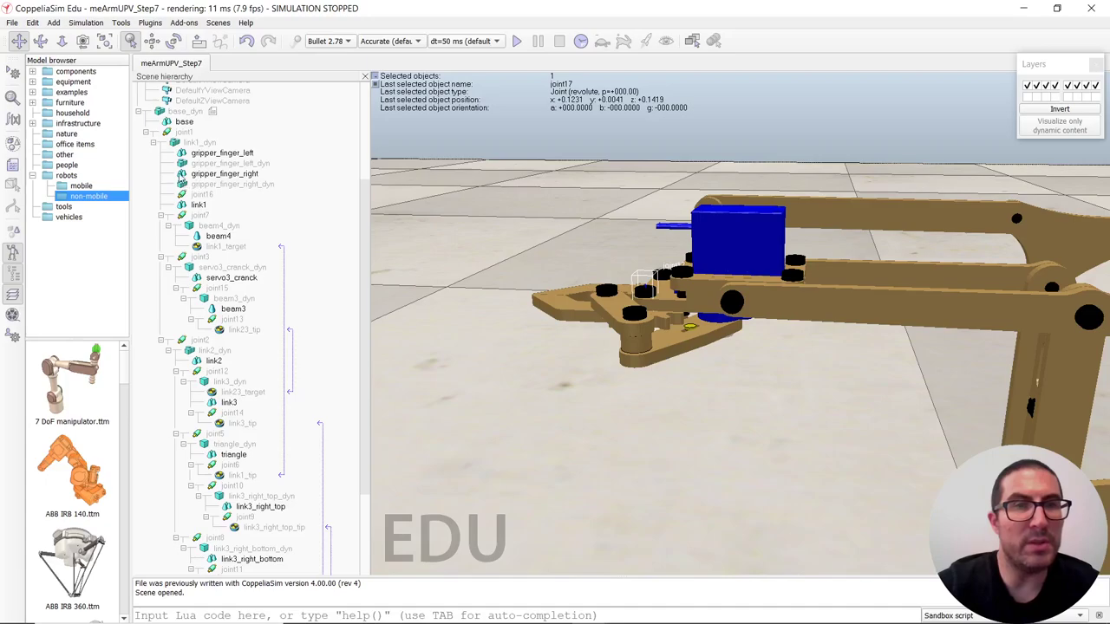
{"action": "left_click", "coordinate": [182, 163]}
{"action": "left_click_drag", "start_coordinate": [184, 175], "coordinate": [246, 471]}
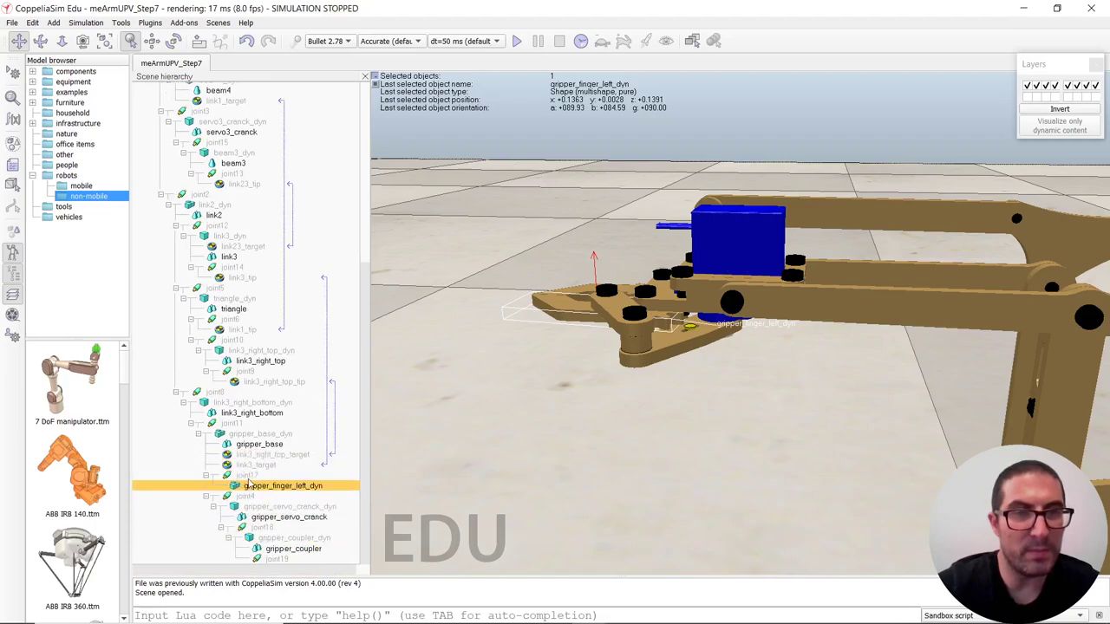
{"action": "left_click", "coordinate": [247, 475]}
{"action": "middle_click_drag", "start_coordinate": [641, 373], "coordinate": [691, 336]}
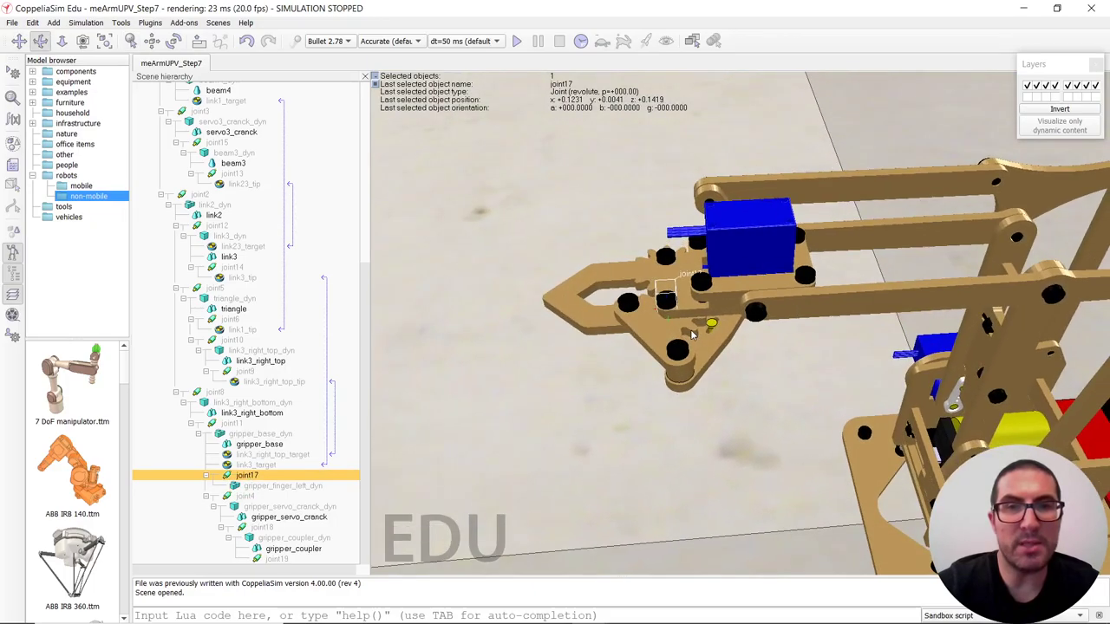
Duplicate the link3_target dummy and rename the copy link_finger_left_target.
{"action": "left_click", "coordinate": [238, 466]}
{"action": "key", "text": "ctrl+c"}
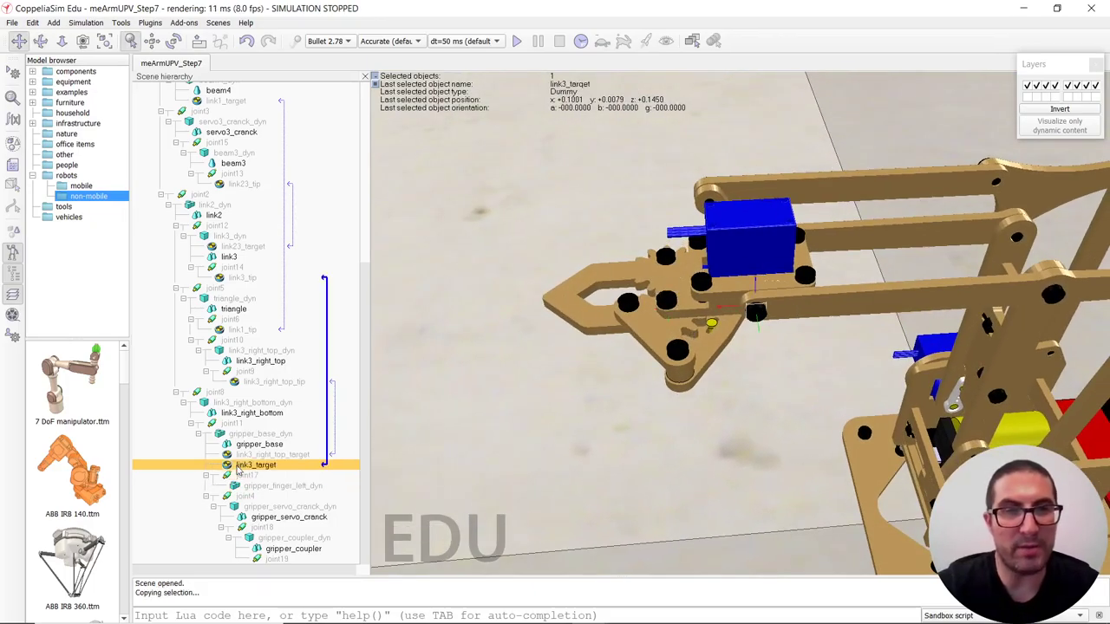
{"action": "key", "text": "ctrl+v"}
{"action": "scroll", "coordinate": [368, 308], "scroll_direction": "up", "scroll_amount": 10}
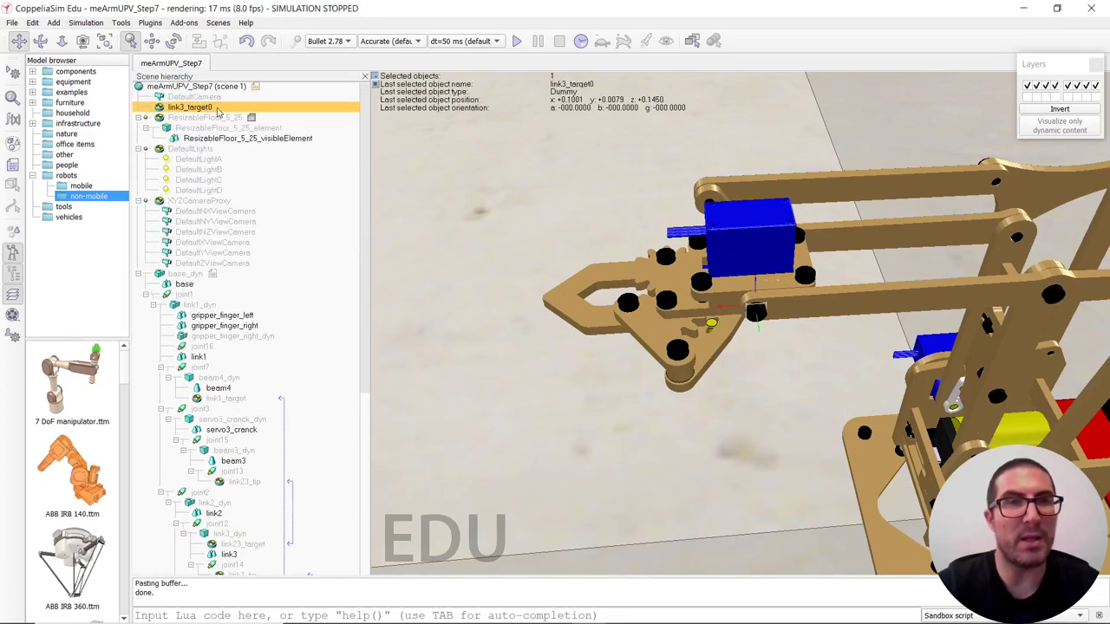
{"action": "double_click", "coordinate": [191, 107]}
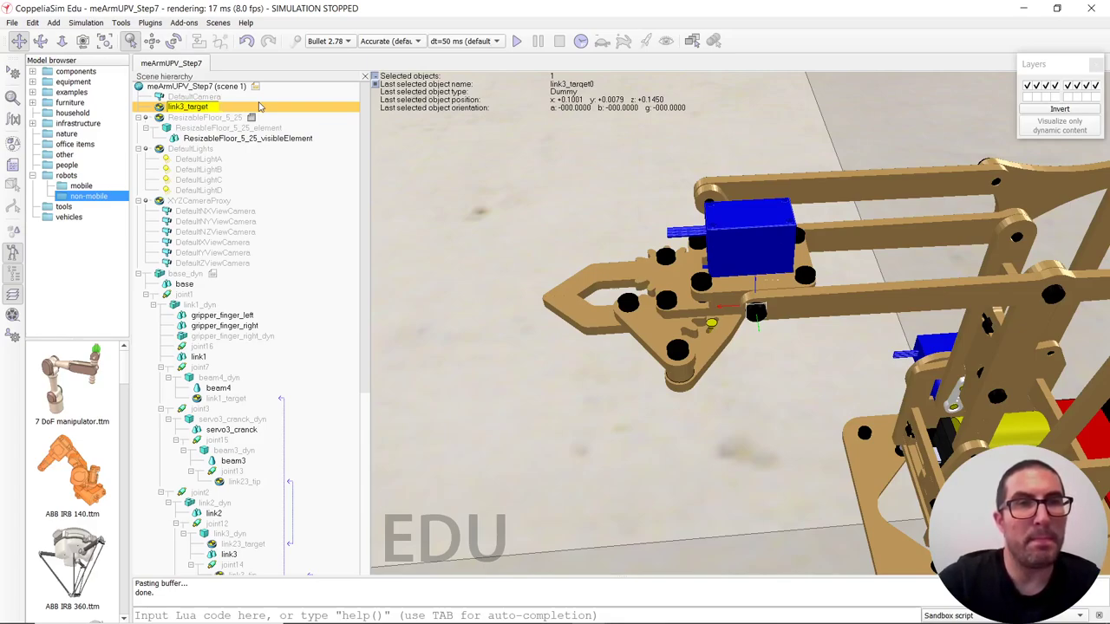
{"action": "key", "text": "BackSpace"}
{"action": "type", "text": "_lef"}
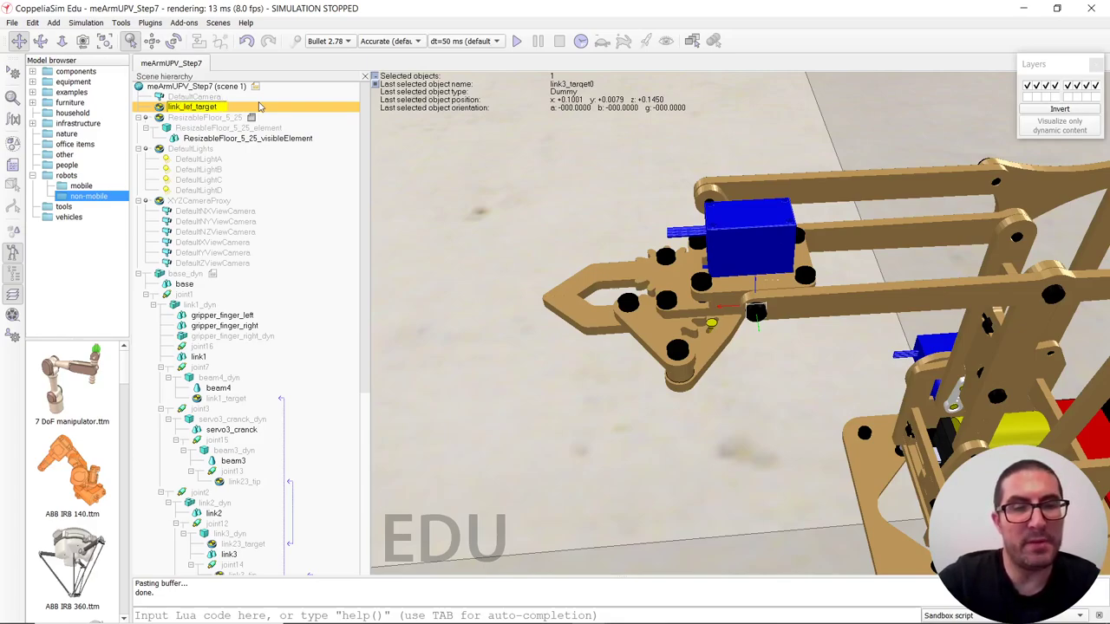
{"action": "type", "text": "t"}
{"action": "key", "text": "BackSpace"}
{"action": "key", "text": "BackSpace"}
{"action": "key", "text": "BackSpace"}
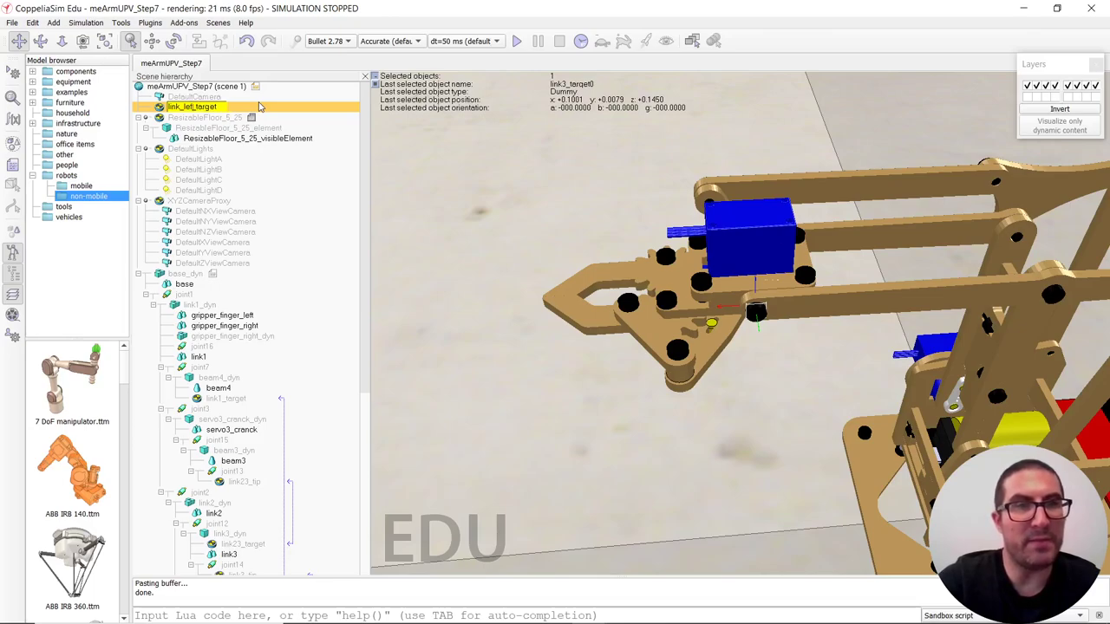
{"action": "key", "text": "BackSpace"}
{"action": "type", "text": "finge"}
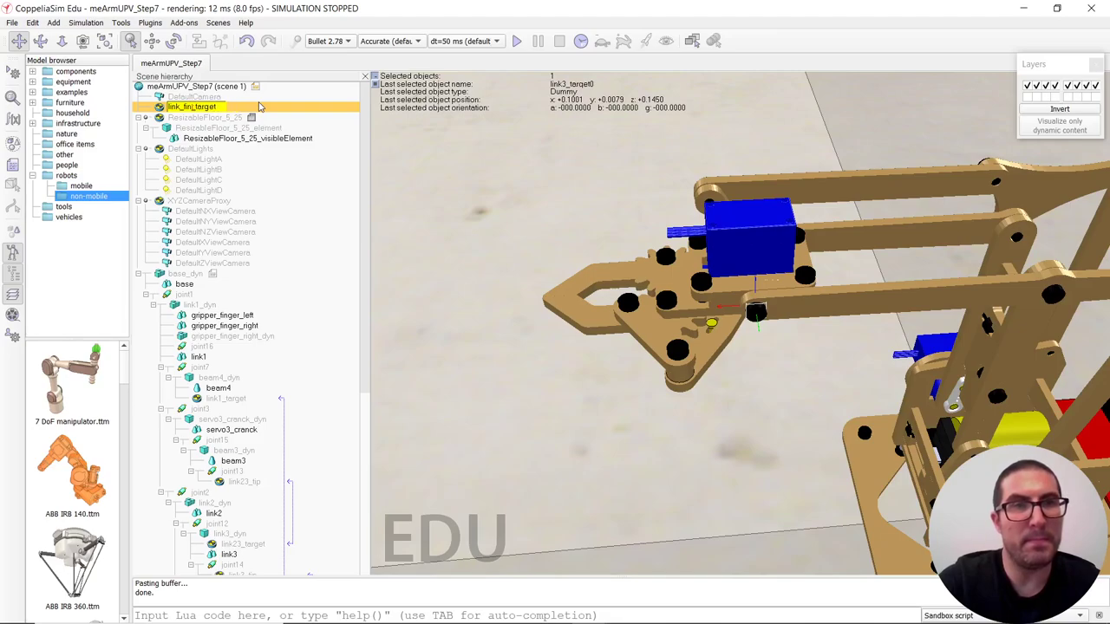
{"action": "key", "text": "BackSpace"}
{"action": "type", "text": "er_left"}
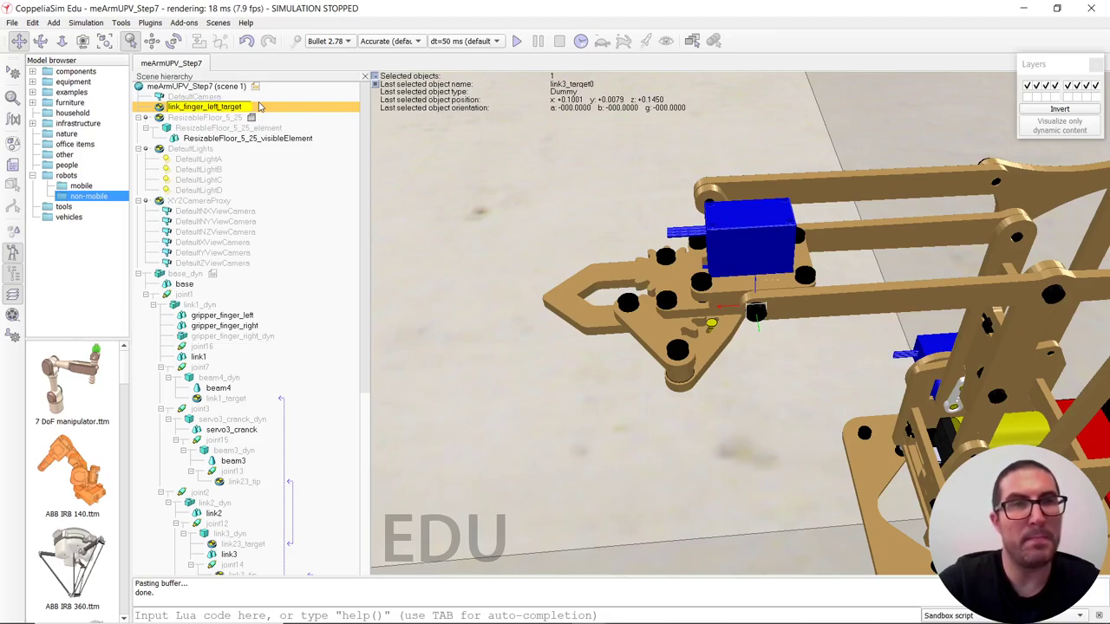
{"action": "key", "text": "Return"}
Paste a second dummy copy named link_finger_left_tip.
{"action": "key", "text": "ctrl+v"}
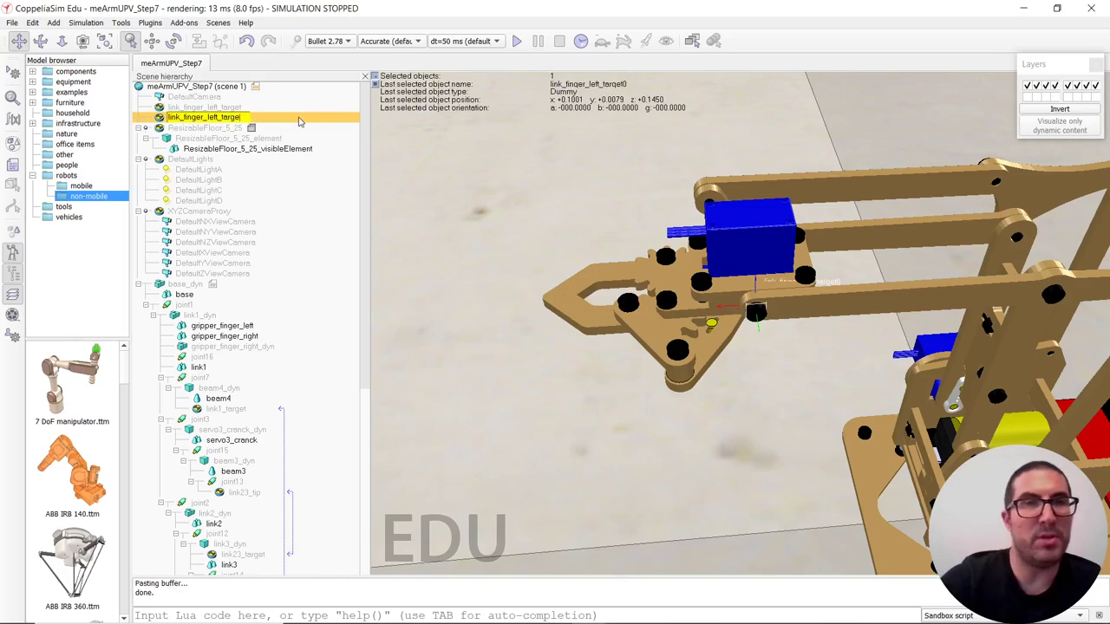
{"action": "key", "text": "Return"}
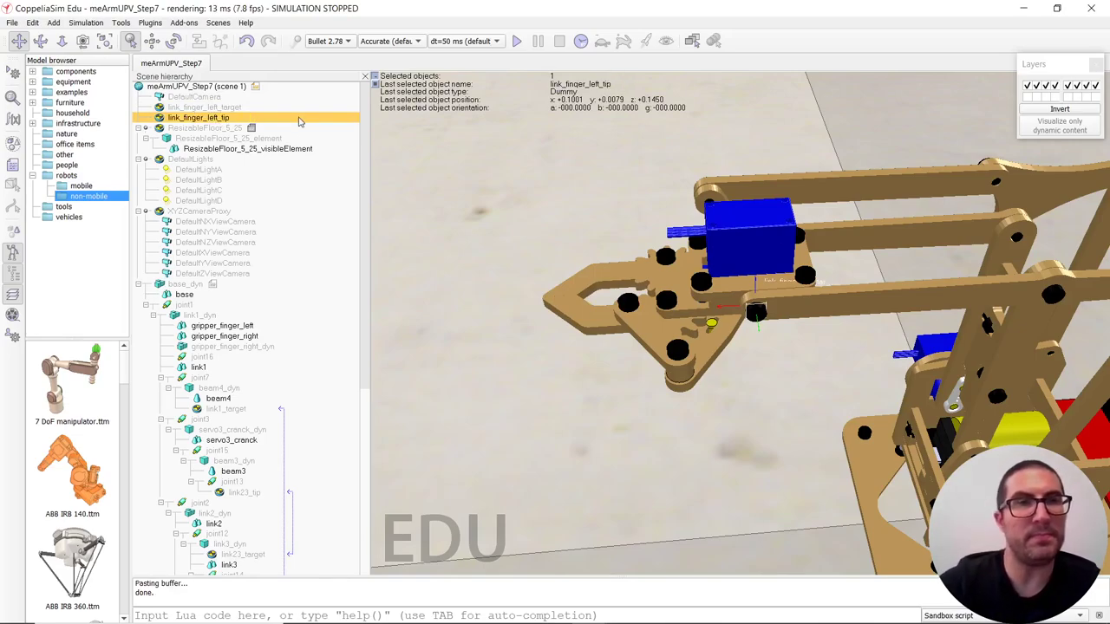
{"action": "left_click_drag", "start_coordinate": [643, 323], "coordinate": [434, 265]}
Move link_finger_left_tip onto joint19's position with Apply to selection.
{"action": "scroll", "coordinate": [369, 223], "scroll_direction": "down", "scroll_amount": 10}
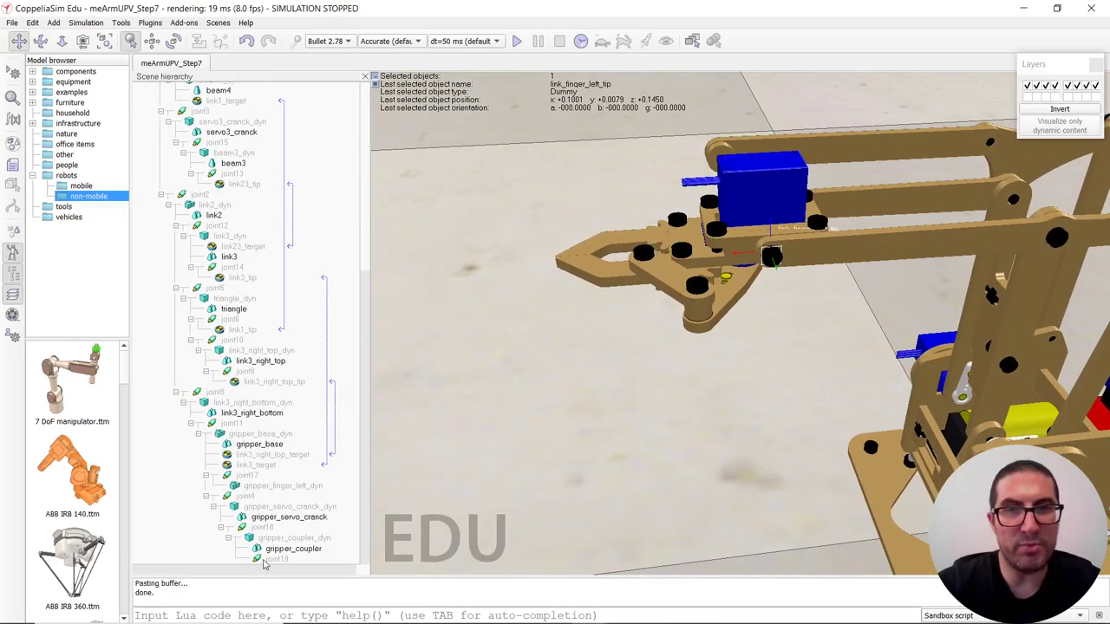
{"action": "left_click", "coordinate": [270, 559], "text": "ctrl"}
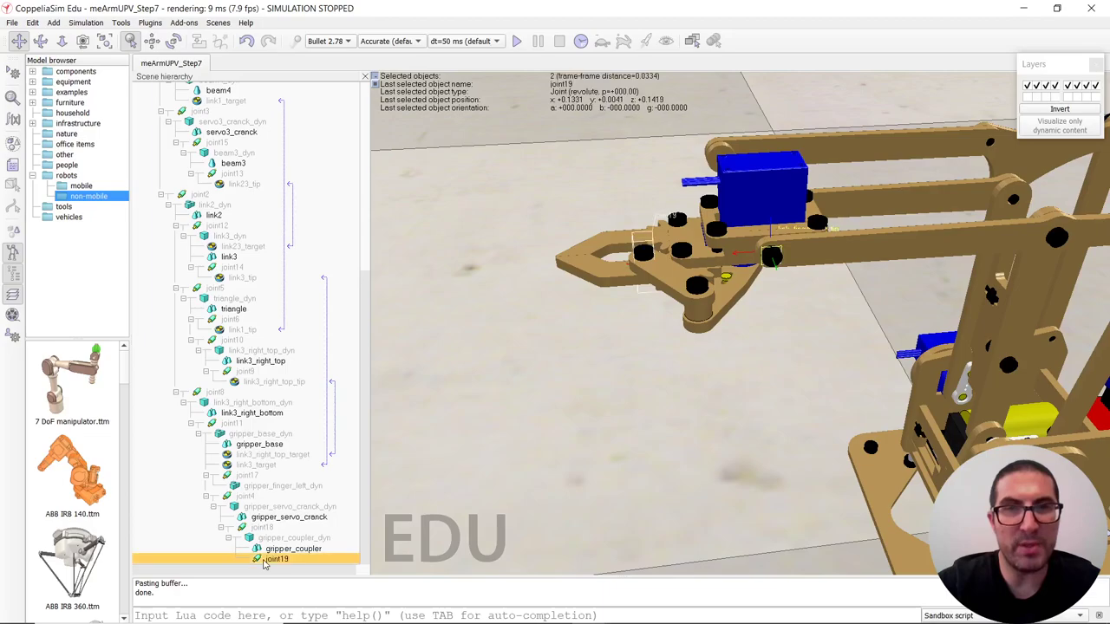
{"action": "left_click", "coordinate": [130, 40]}
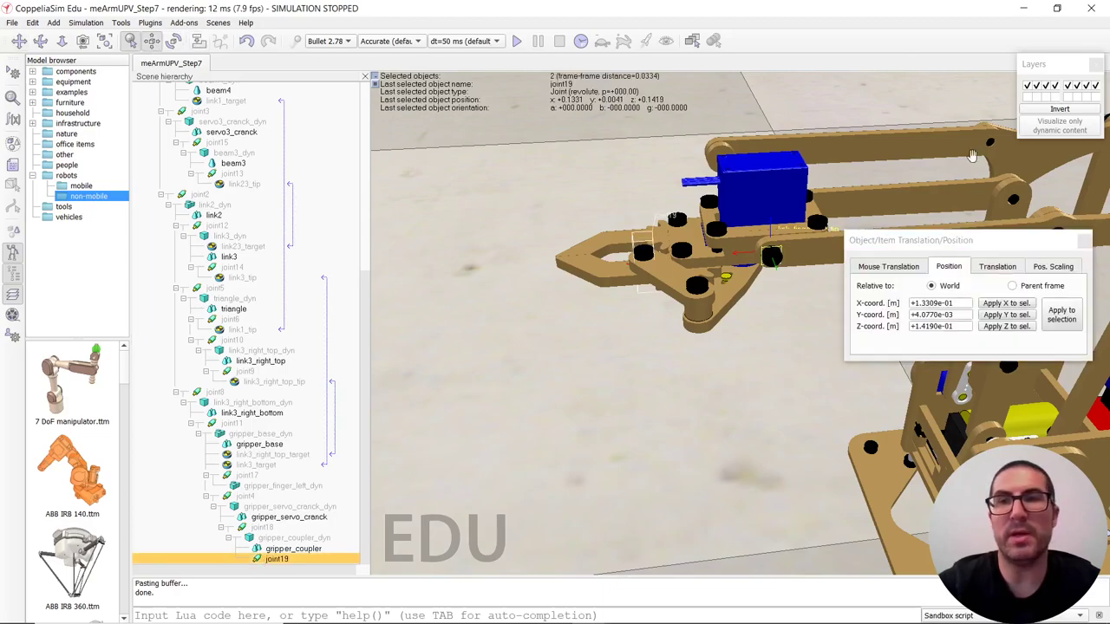
{"action": "left_click", "coordinate": [1060, 321]}
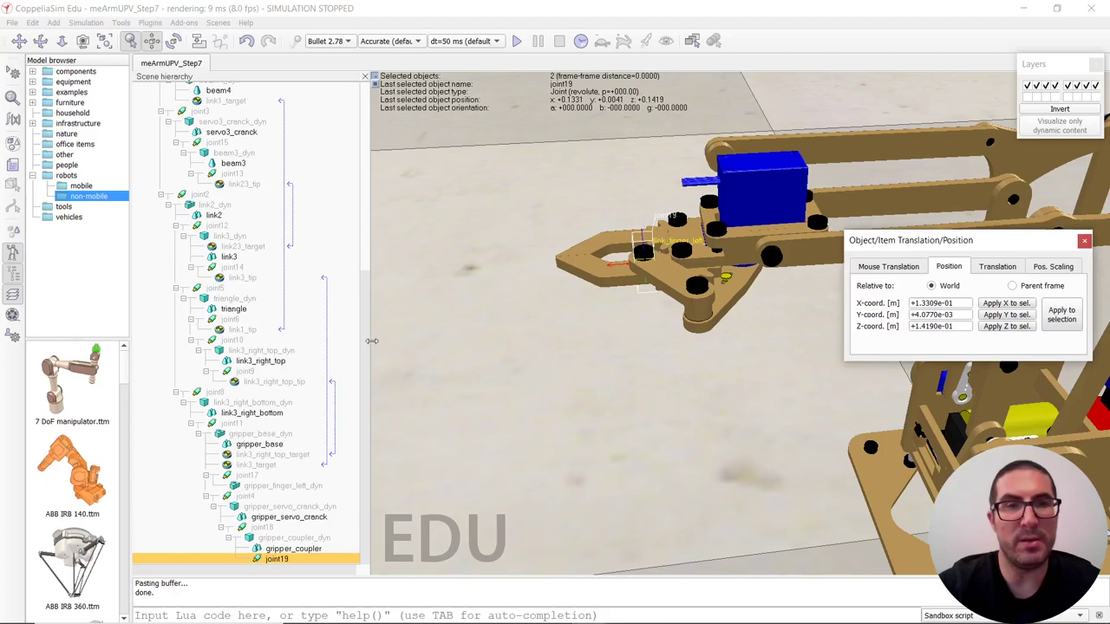
Move link_finger_left_target to the tip's position (x 0.1331, y 0.0041, z 0.1419).
{"action": "left_click_drag", "start_coordinate": [365, 347], "coordinate": [367, 111]}
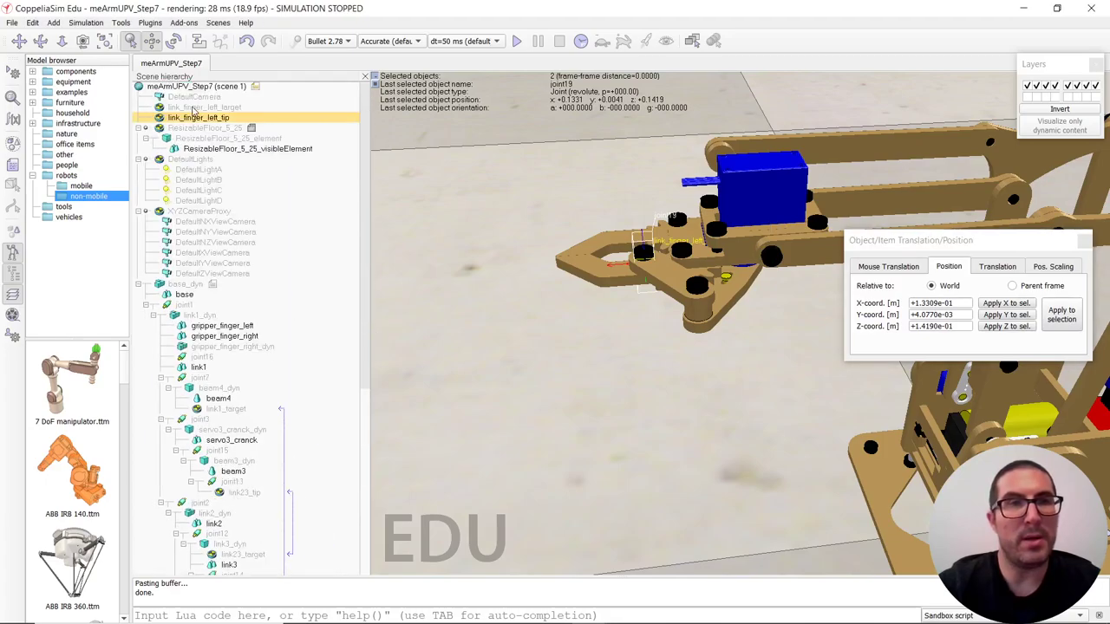
{"action": "left_click", "coordinate": [194, 108]}
{"action": "left_click", "coordinate": [195, 118], "text": "ctrl"}
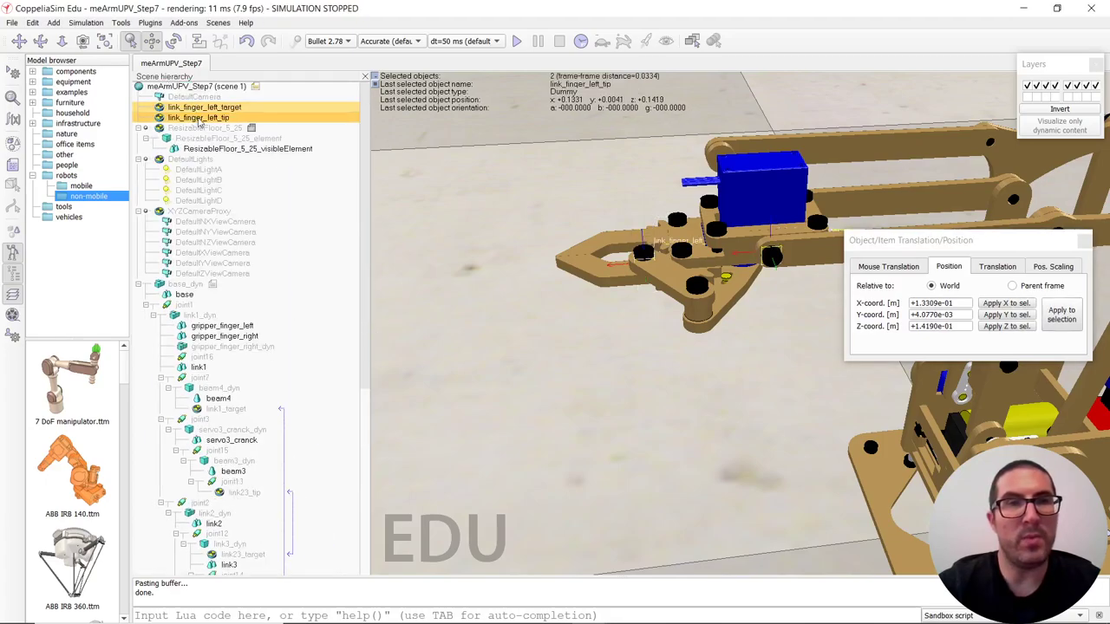
{"action": "left_click", "coordinate": [1065, 317]}
{"action": "left_click", "coordinate": [1084, 240]}
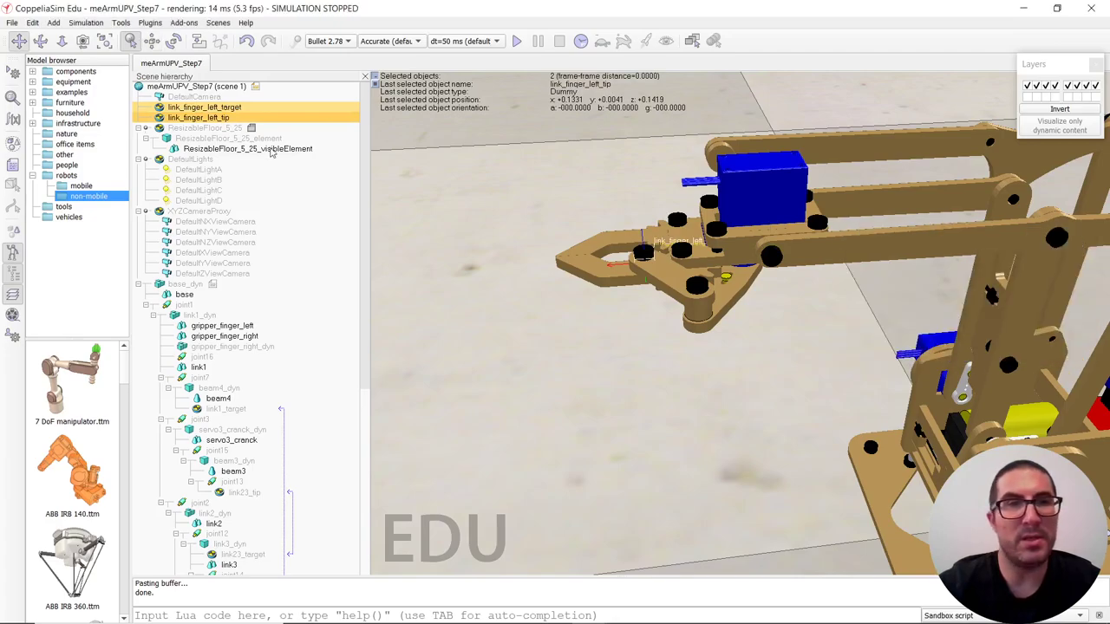
{"action": "left_click", "coordinate": [160, 118]}
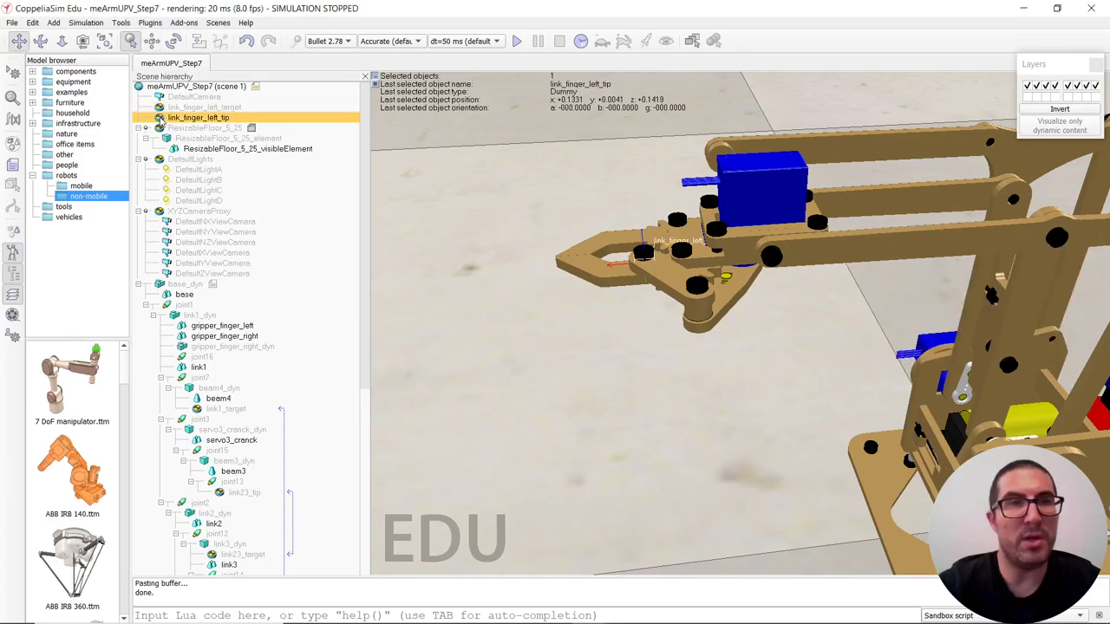
Set link_finger_left_tip's Linked dummy to link_finger_left_target.
{"action": "double_click", "coordinate": [160, 118]}
{"action": "left_click", "coordinate": [698, 169]}
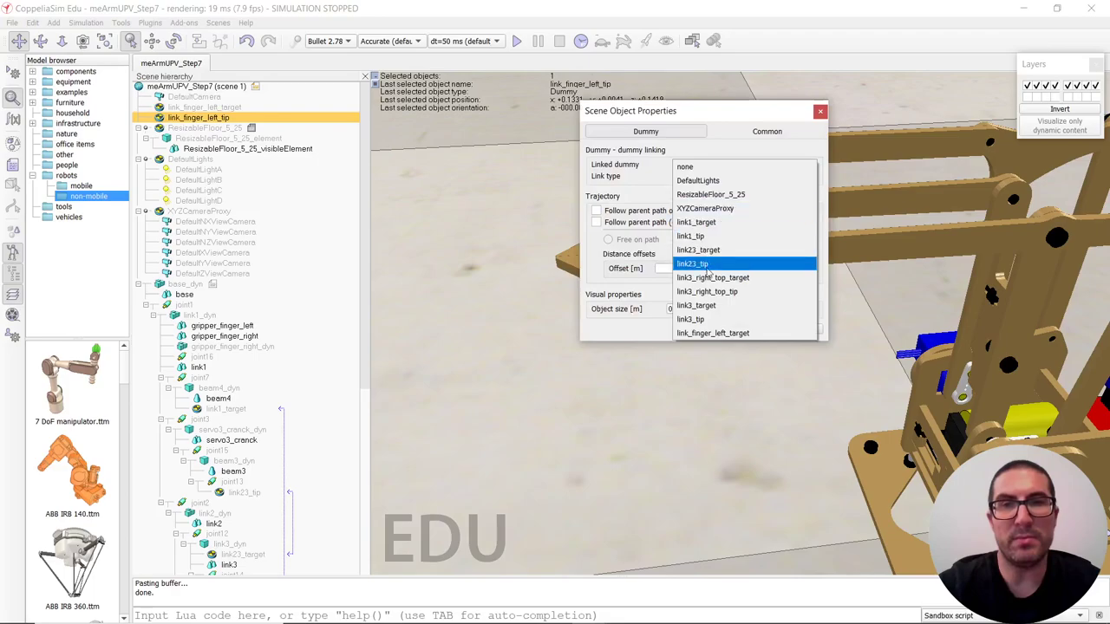
{"action": "left_click", "coordinate": [719, 334]}
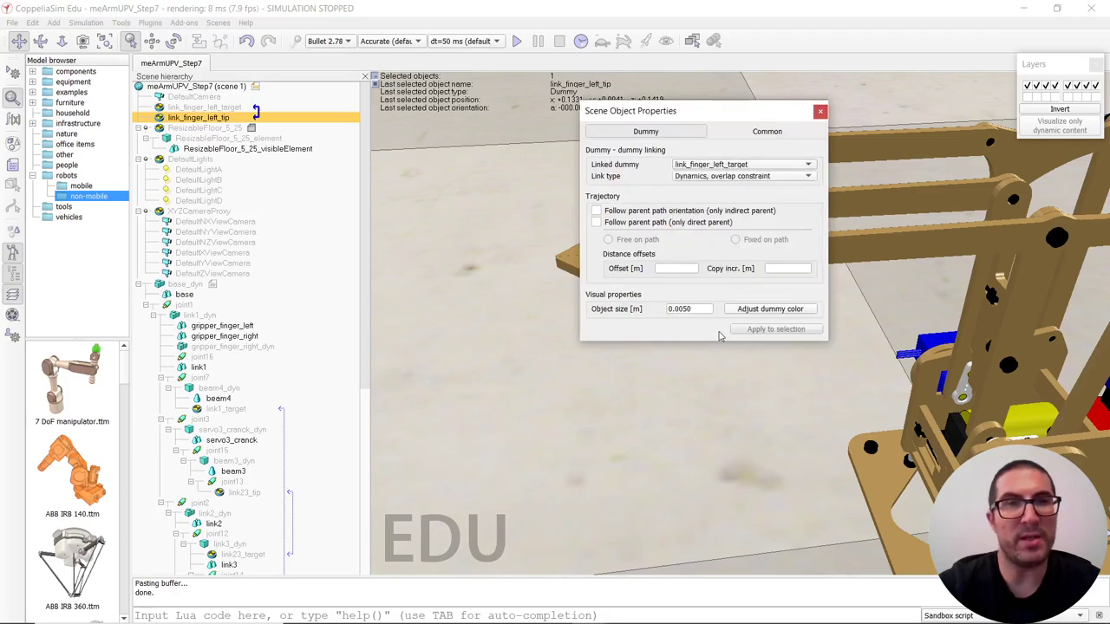
{"action": "left_click", "coordinate": [819, 111]}
Parent the tip under joint19 and the target under gripper_finger_left_dyn.
{"action": "left_click_drag", "start_coordinate": [161, 120], "coordinate": [274, 564]}
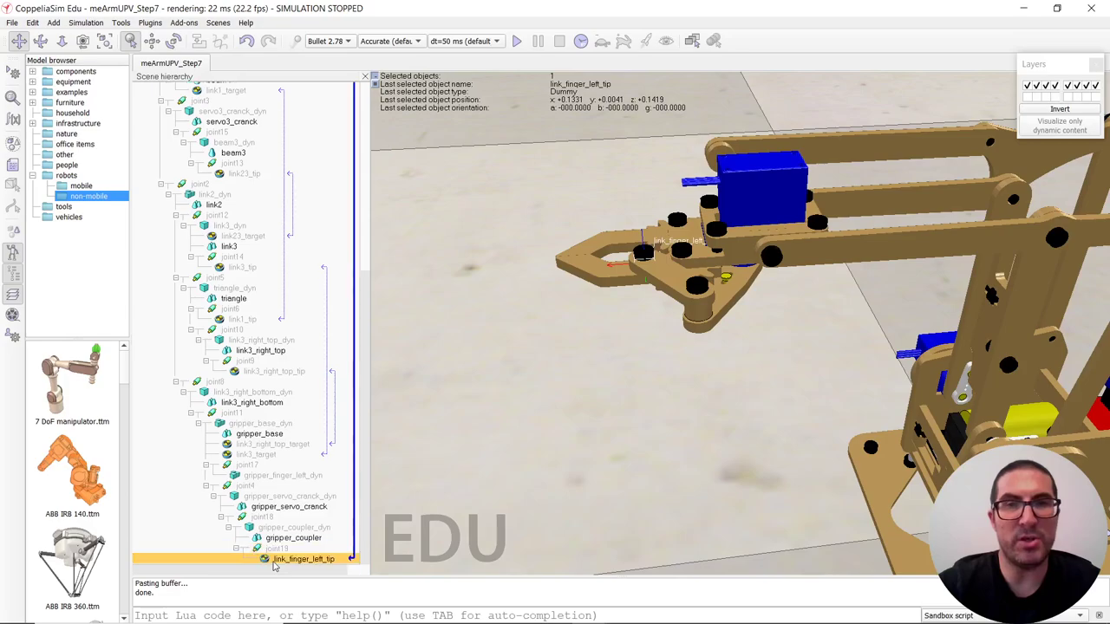
{"action": "scroll", "coordinate": [156, 205], "scroll_direction": "up", "scroll_amount": 15}
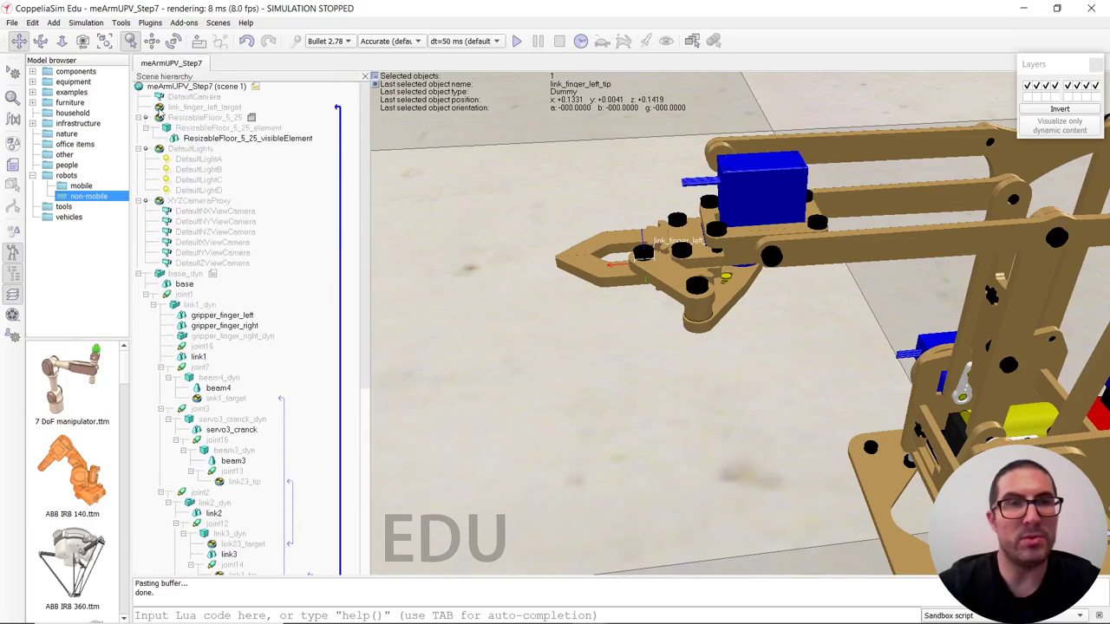
{"action": "left_click_drag", "start_coordinate": [161, 107], "coordinate": [274, 479]}
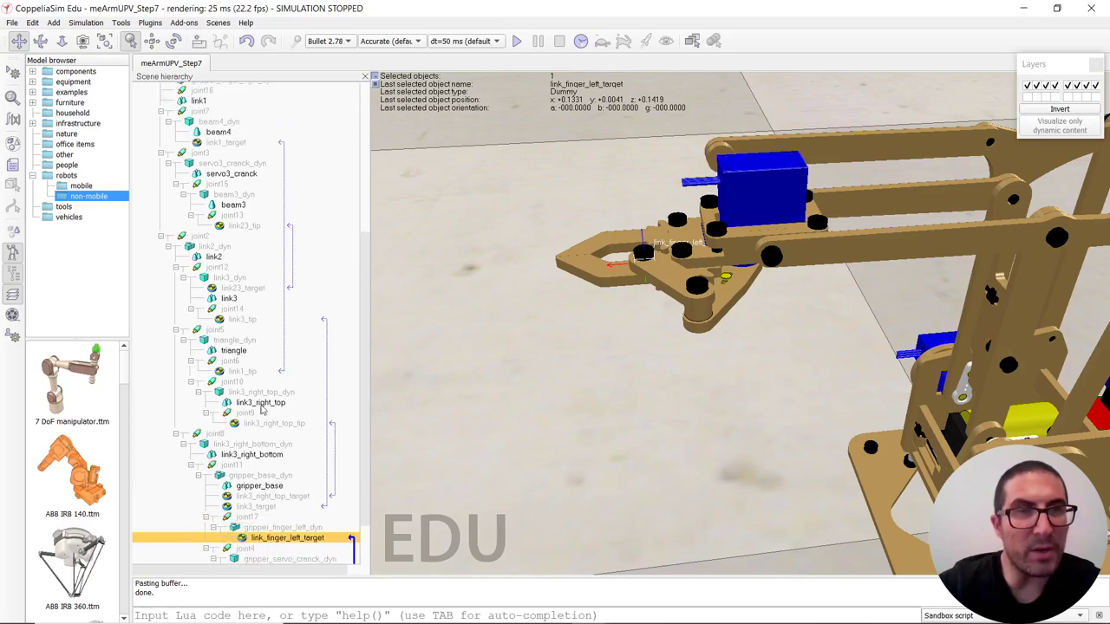
Drag the gripper_finger_left shape from link1_dyn onto gripper_finger_left_dyn.
{"action": "scroll", "coordinate": [260, 412], "scroll_direction": "up", "scroll_amount": 5}
{"action": "left_click", "coordinate": [187, 175]}
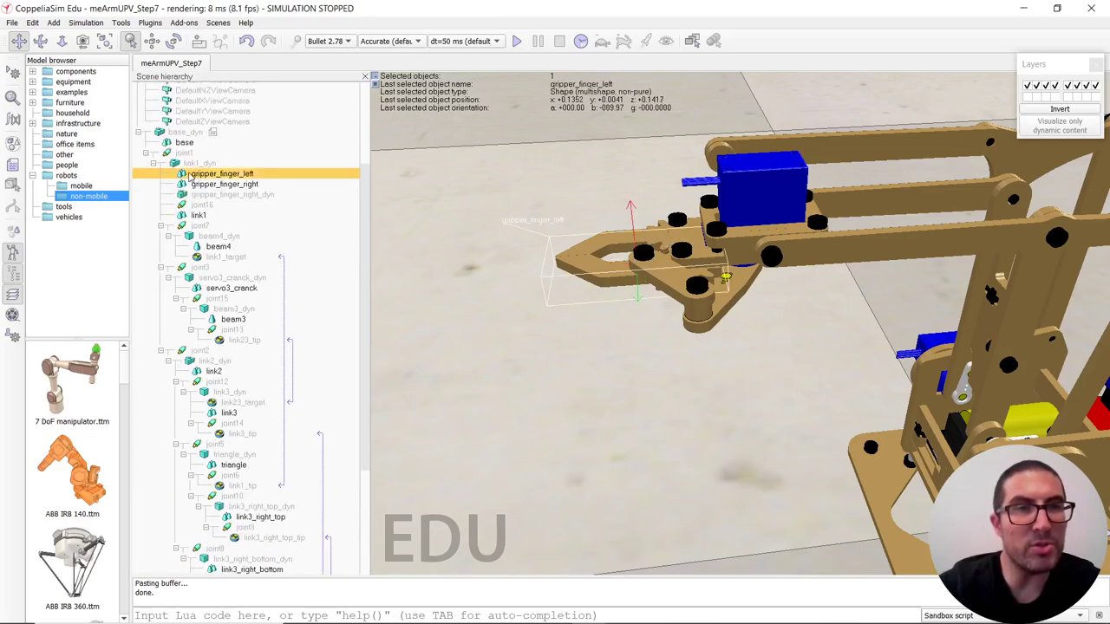
{"action": "left_click_drag", "start_coordinate": [190, 181], "coordinate": [277, 472]}
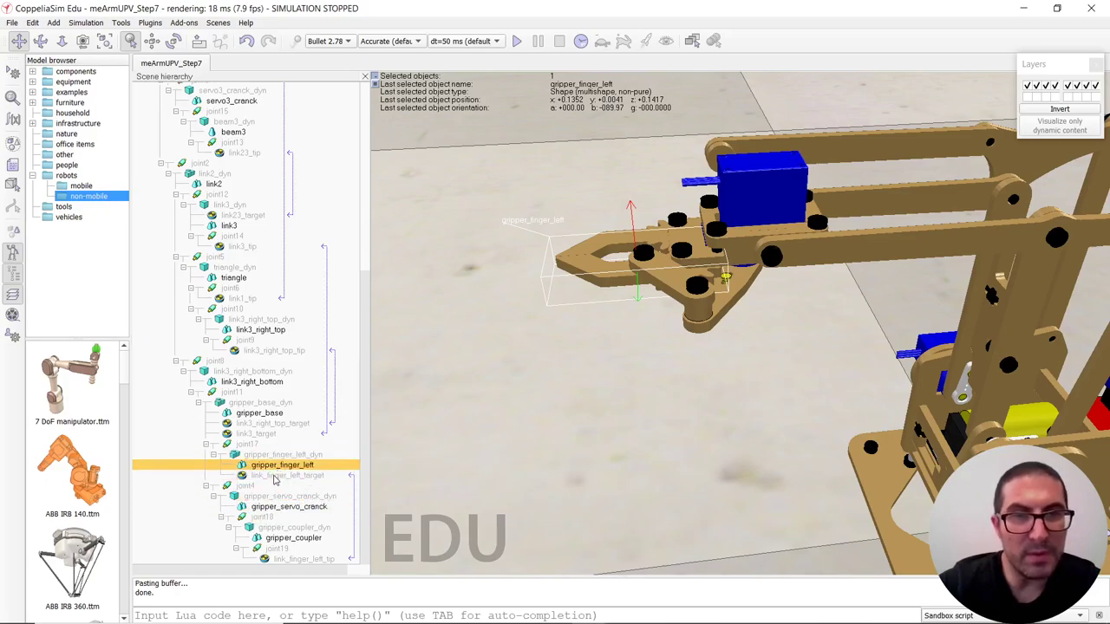
{"action": "left_click_drag", "start_coordinate": [371, 485], "coordinate": [398, 486]}
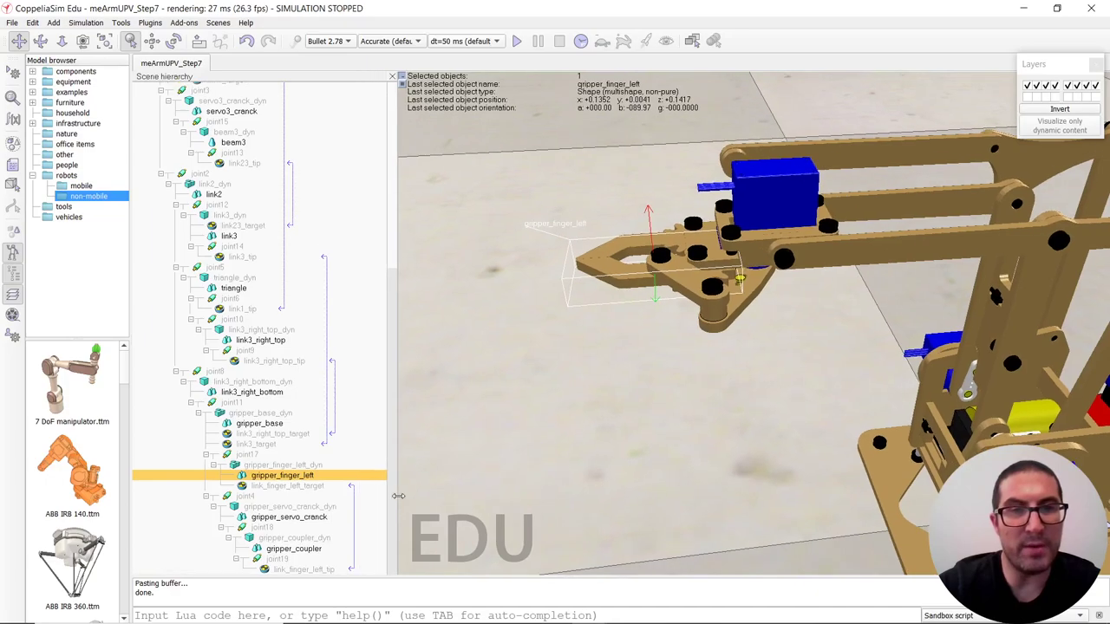
{"action": "scroll", "coordinate": [242, 417], "scroll_direction": "up", "scroll_amount": 2}
{"action": "scroll", "coordinate": [242, 417], "scroll_direction": "up", "scroll_amount": 2}
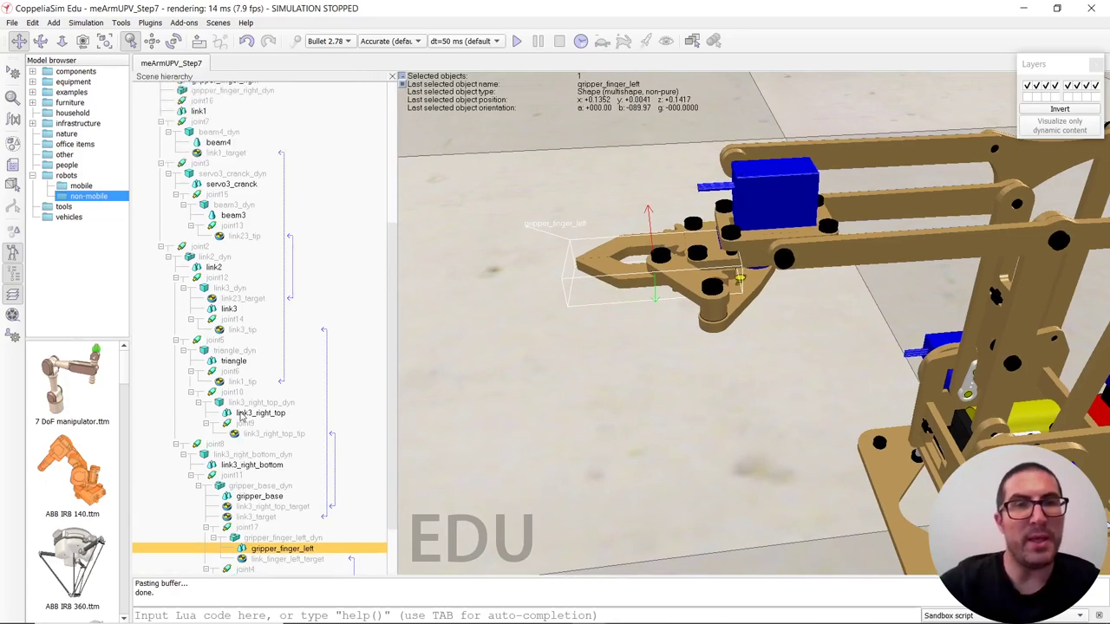
{"action": "mouse_move", "coordinate": [668, 275]}
{"action": "middle_mouse_down"}
{"action": "mouse_move", "coordinate": [711, 282]}
{"action": "mouse_move", "coordinate": [655, 292]}
{"action": "middle_mouse_up"}
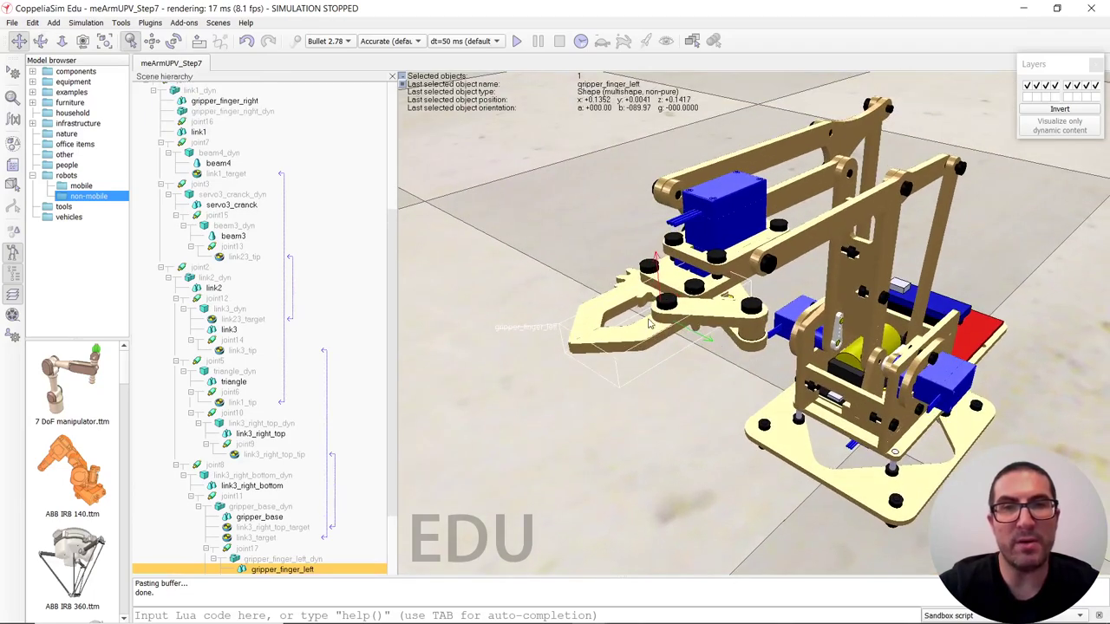
Set joint16 to Dependent mode with Hybrid operation enabled.
{"action": "scroll", "coordinate": [208, 252], "scroll_direction": "up", "scroll_amount": 3}
{"action": "scroll", "coordinate": [208, 248], "scroll_direction": "up", "scroll_amount": 1}
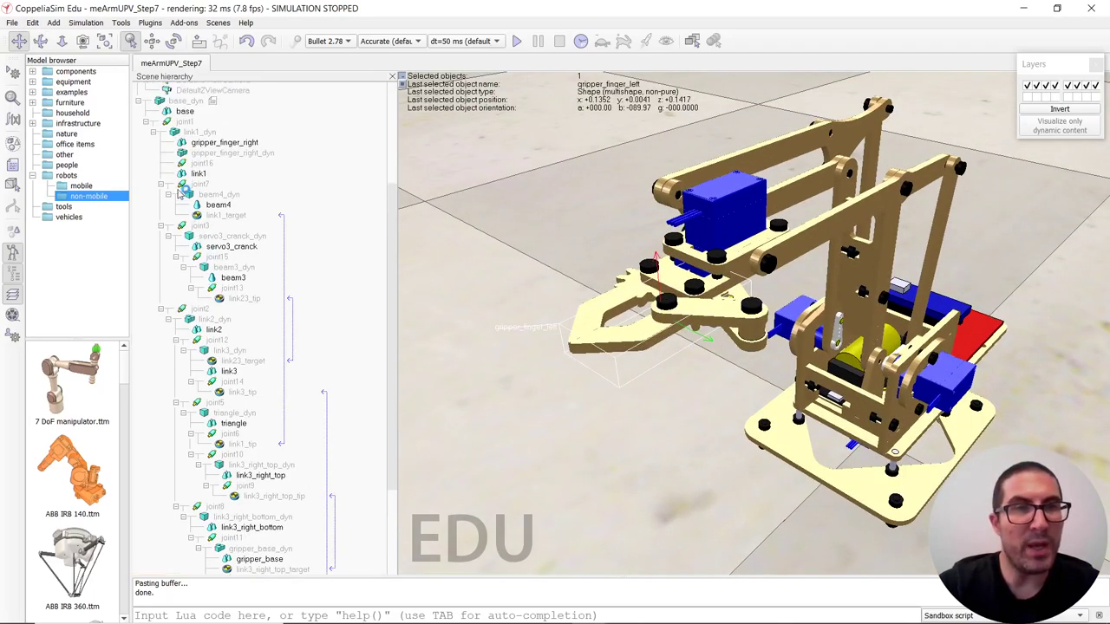
{"action": "left_click", "coordinate": [202, 163]}
{"action": "scroll", "coordinate": [670, 279], "scroll_direction": "up", "scroll_amount": 1}
{"action": "scroll", "coordinate": [670, 282], "scroll_direction": "up", "scroll_amount": 2}
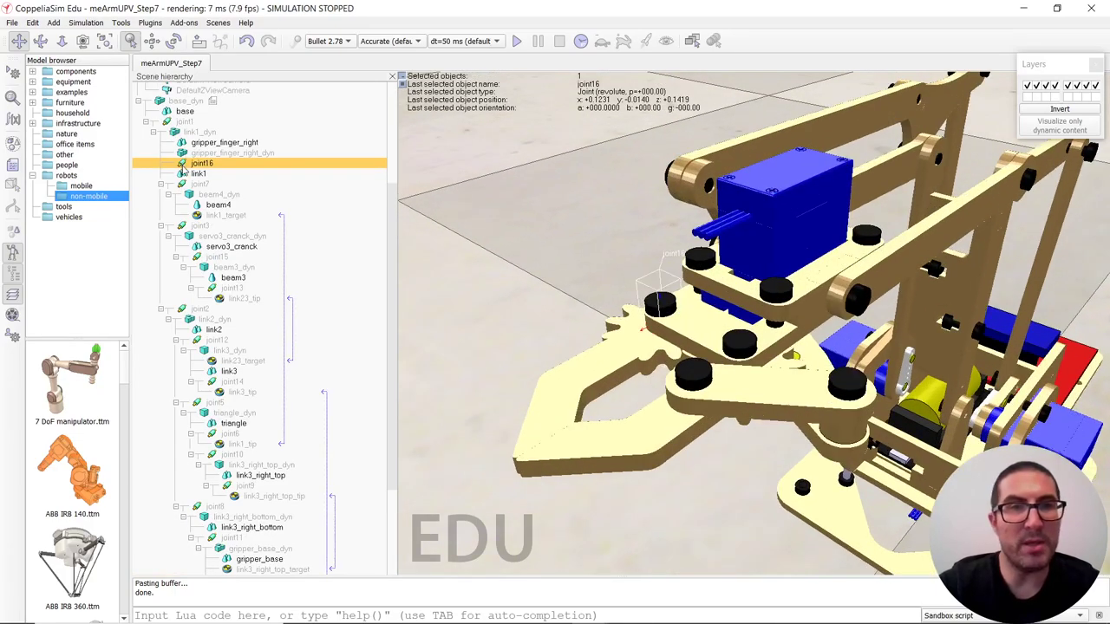
{"action": "double_click", "coordinate": [183, 163]}
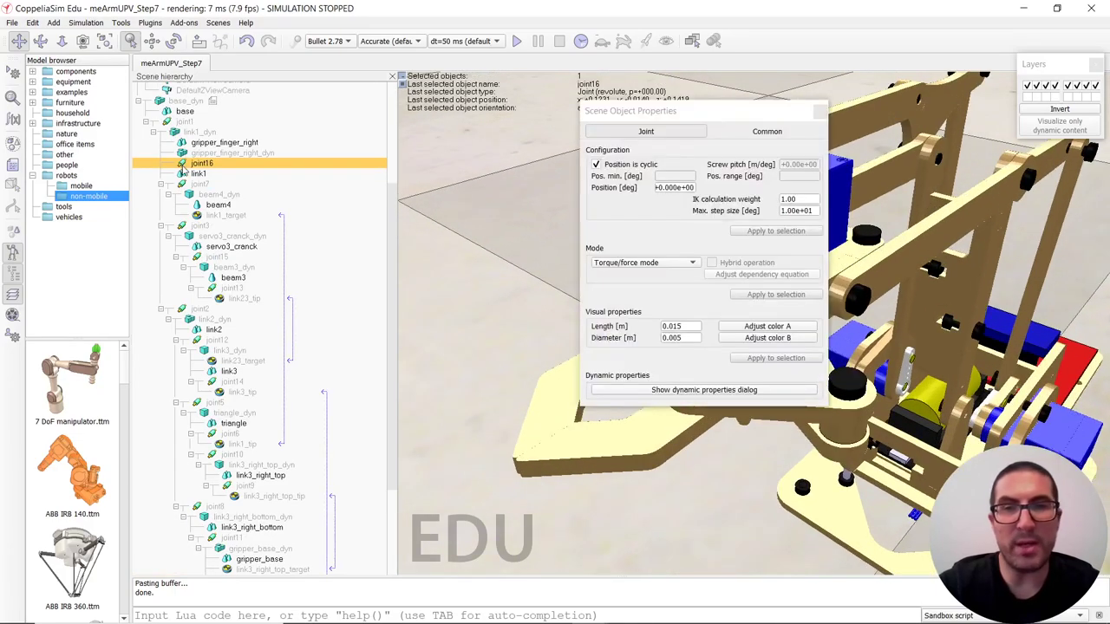
{"action": "left_click", "coordinate": [628, 265]}
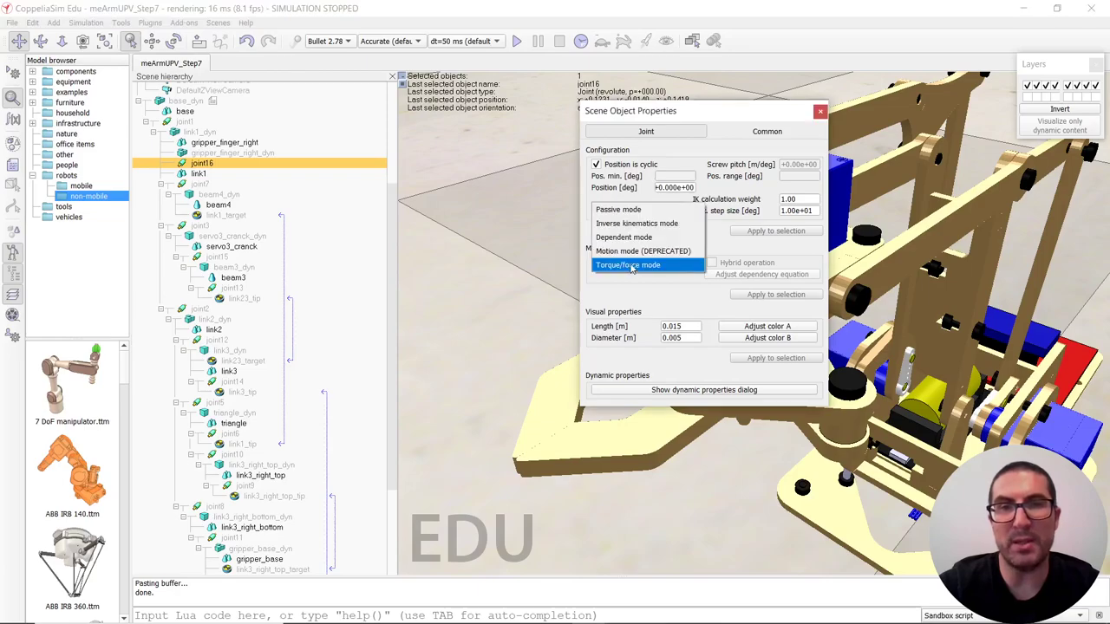
{"action": "left_click", "coordinate": [626, 238]}
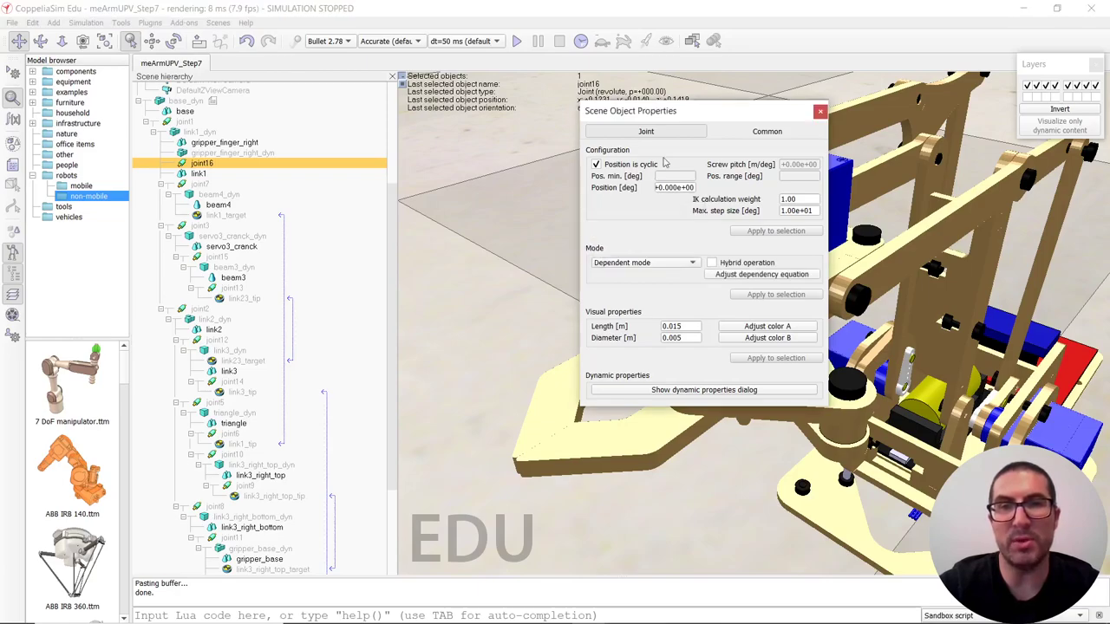
{"action": "left_click_drag", "start_coordinate": [664, 116], "coordinate": [530, 119]}
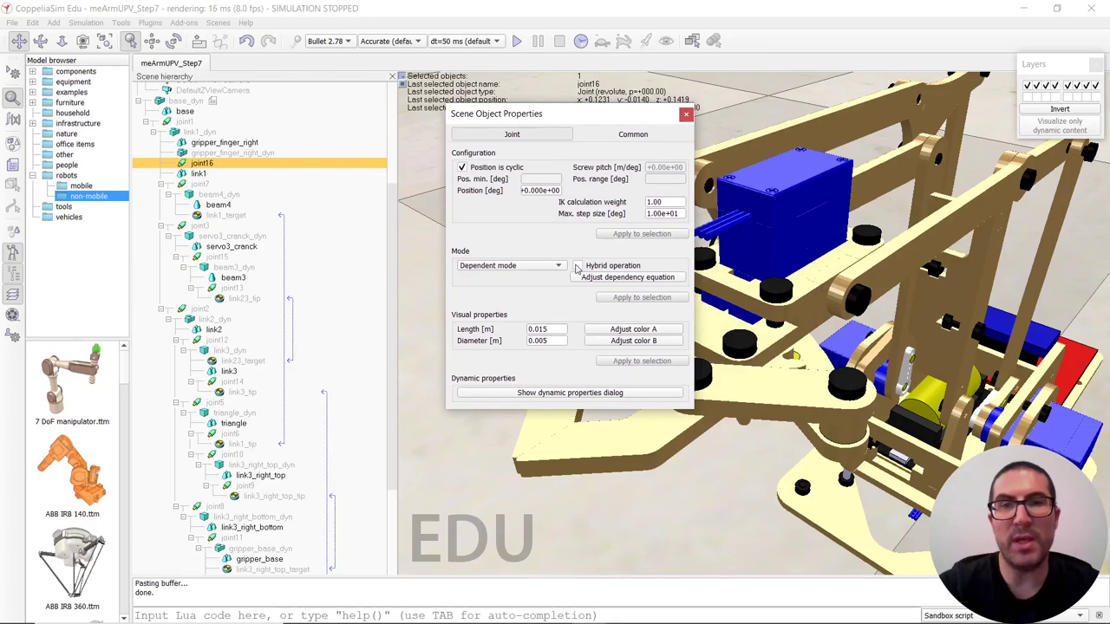
{"action": "left_click", "coordinate": [578, 266]}
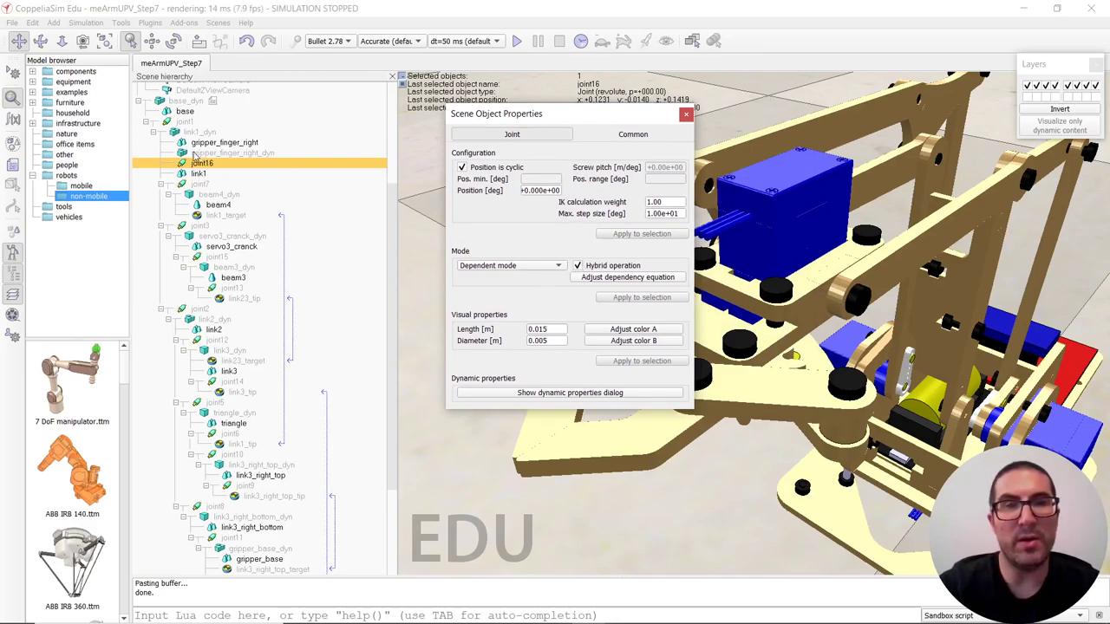
Attach gripper_finger_right_dyn under joint16 and bring up its dependency equation settings.
{"action": "mouse_move", "coordinate": [189, 155]}
{"action": "left_mouse_down"}
{"action": "mouse_move", "coordinate": [215, 167]}
{"action": "mouse_move", "coordinate": [205, 156]}
{"action": "mouse_move", "coordinate": [199, 169]}
{"action": "left_mouse_up"}
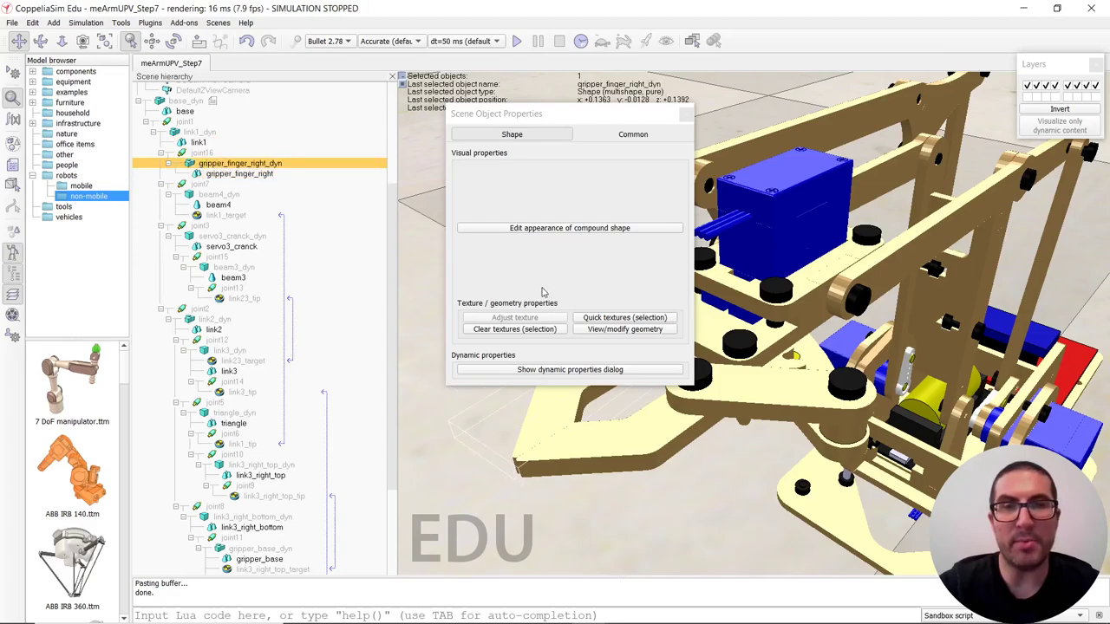
{"action": "left_click", "coordinate": [200, 154]}
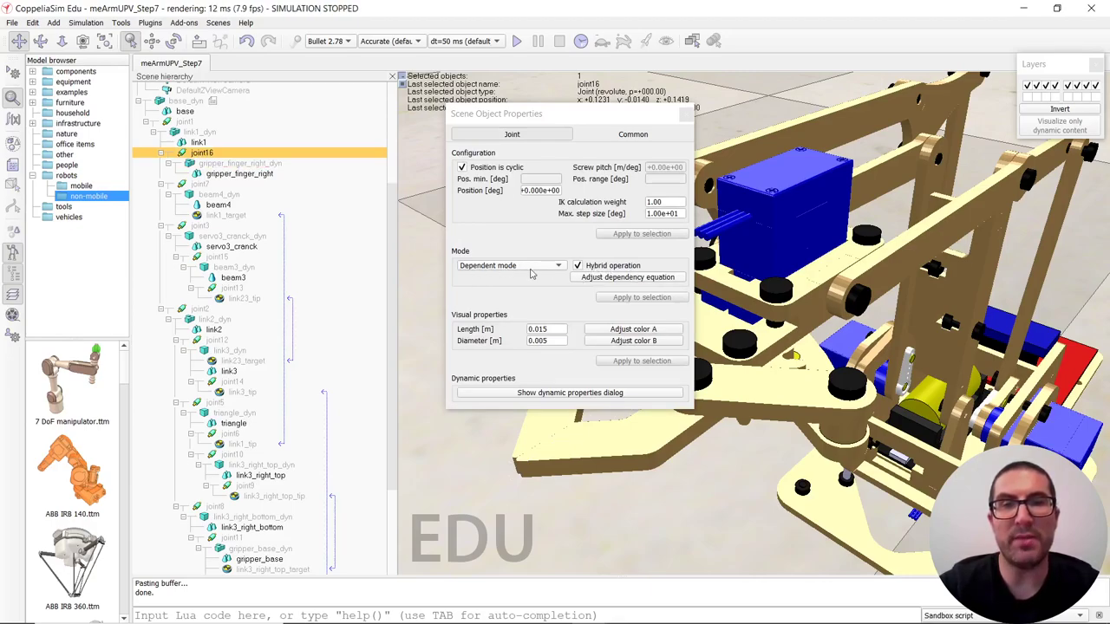
{"action": "left_click", "coordinate": [592, 277]}
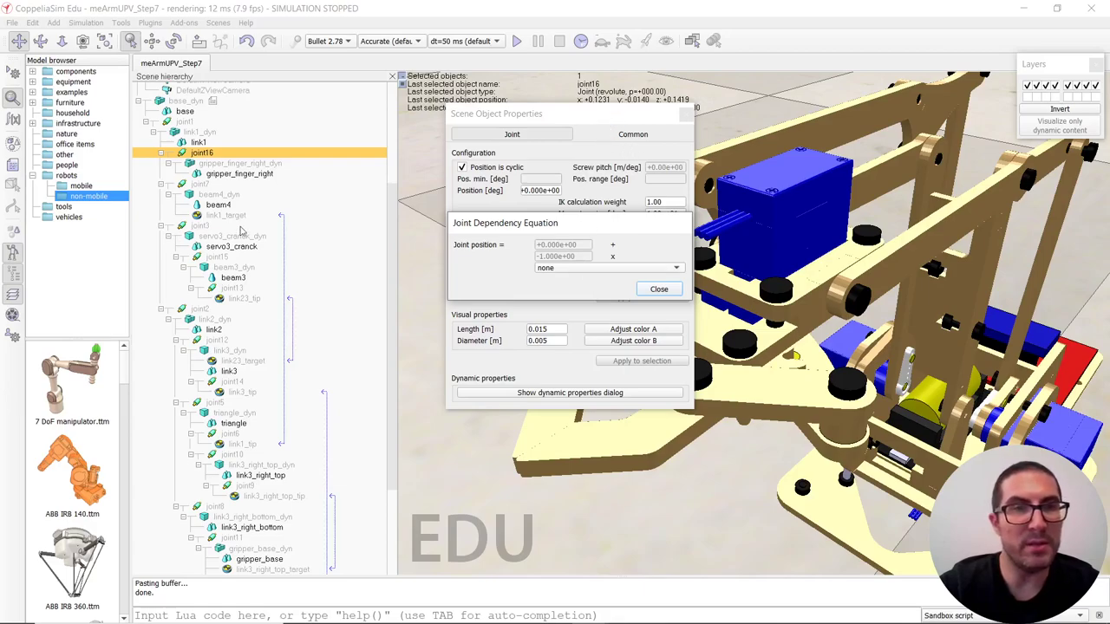
Close joint16's dialogs and locate joint17 in the hierarchy.
{"action": "left_click", "coordinate": [659, 288]}
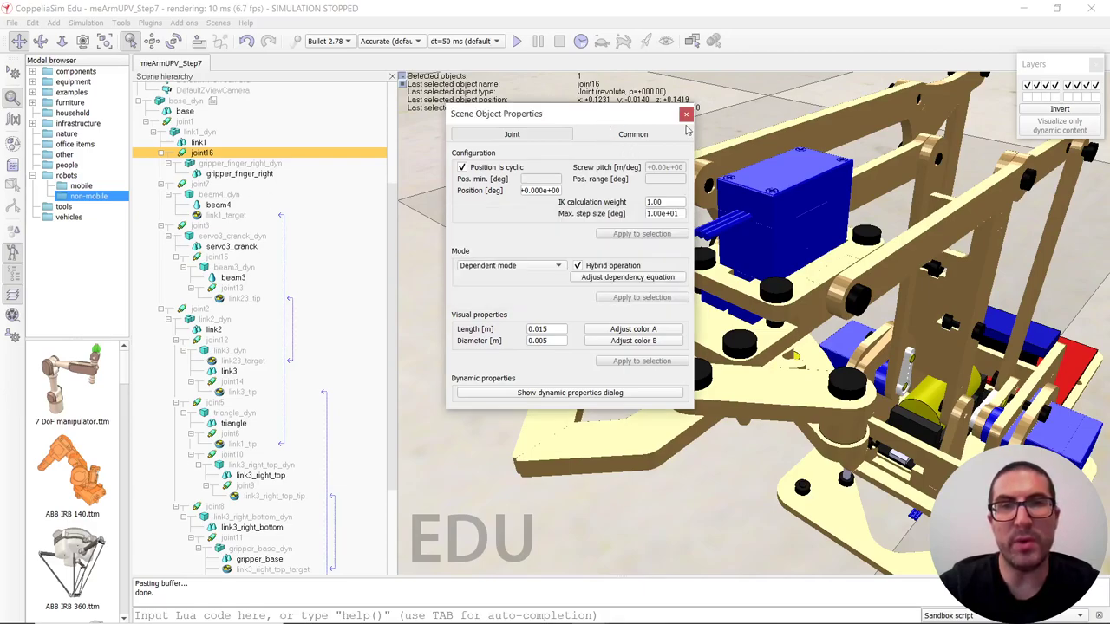
{"action": "left_click", "coordinate": [686, 114]}
{"action": "scroll", "coordinate": [260, 390], "scroll_direction": "down", "scroll_amount": 4}
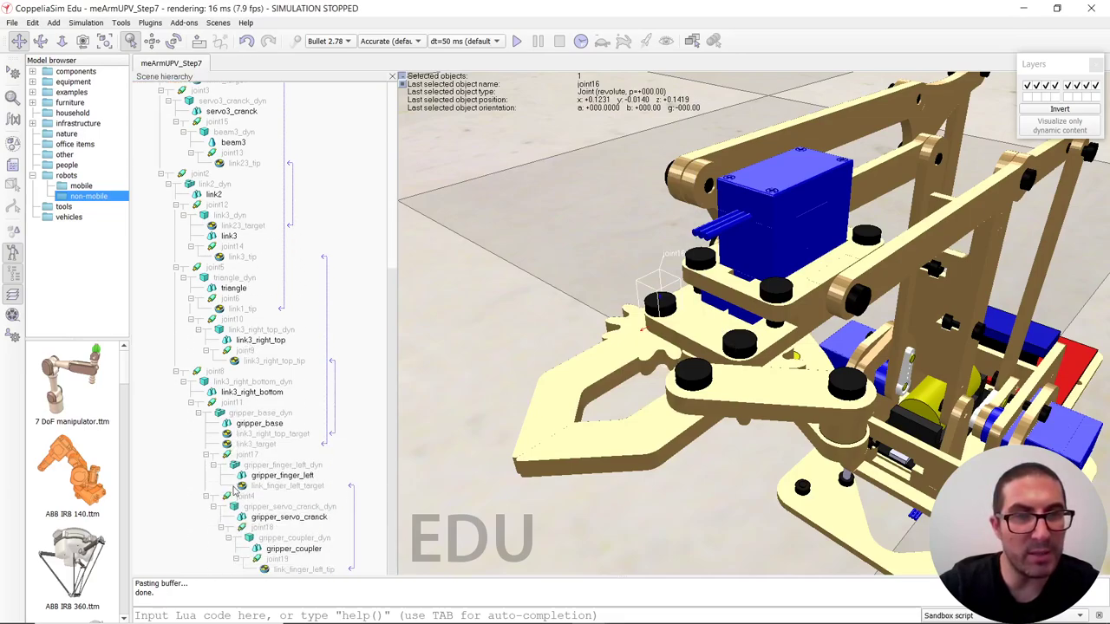
{"action": "left_click", "coordinate": [229, 457]}
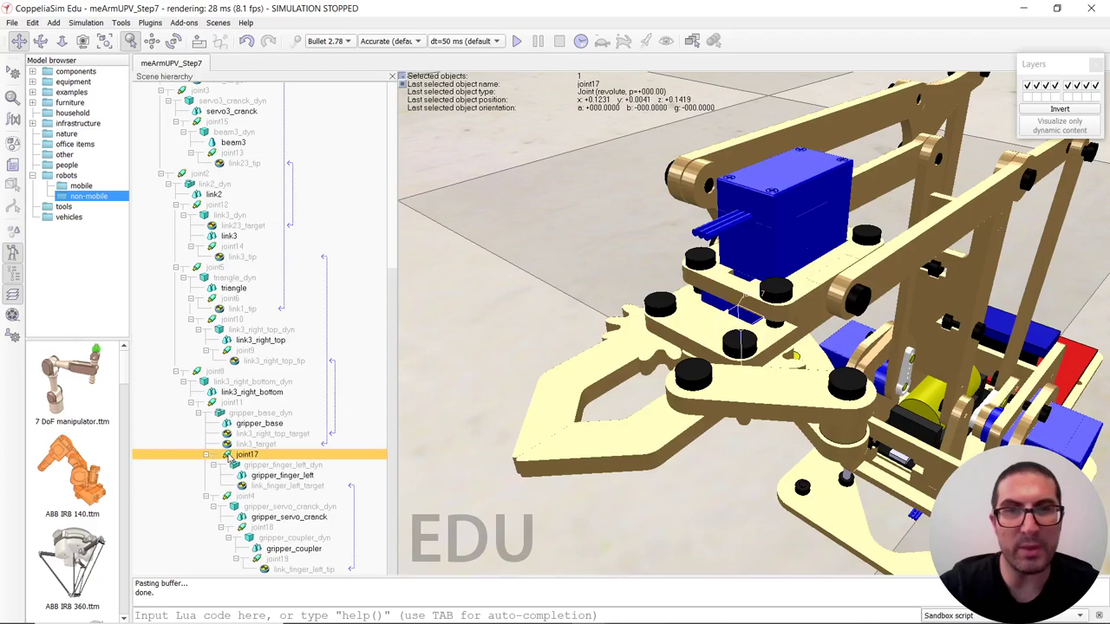
{"action": "scroll", "coordinate": [243, 466], "scroll_direction": "up", "scroll_amount": 9}
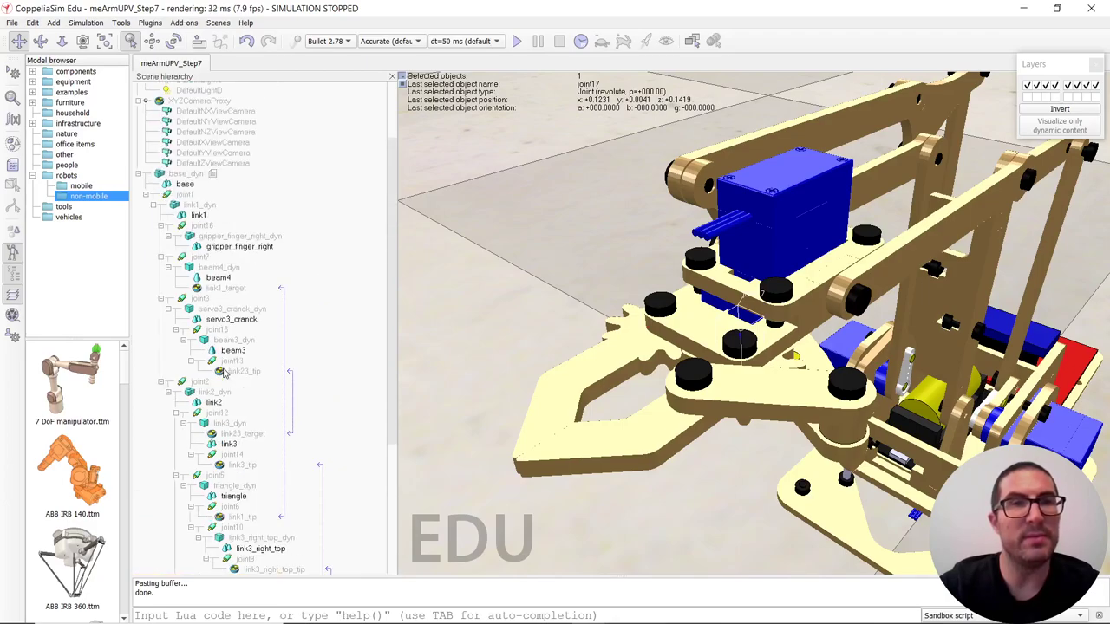
Make joint16's dependency equation follow joint17 with factor -1 and offset 0.
{"action": "double_click", "coordinate": [182, 309]}
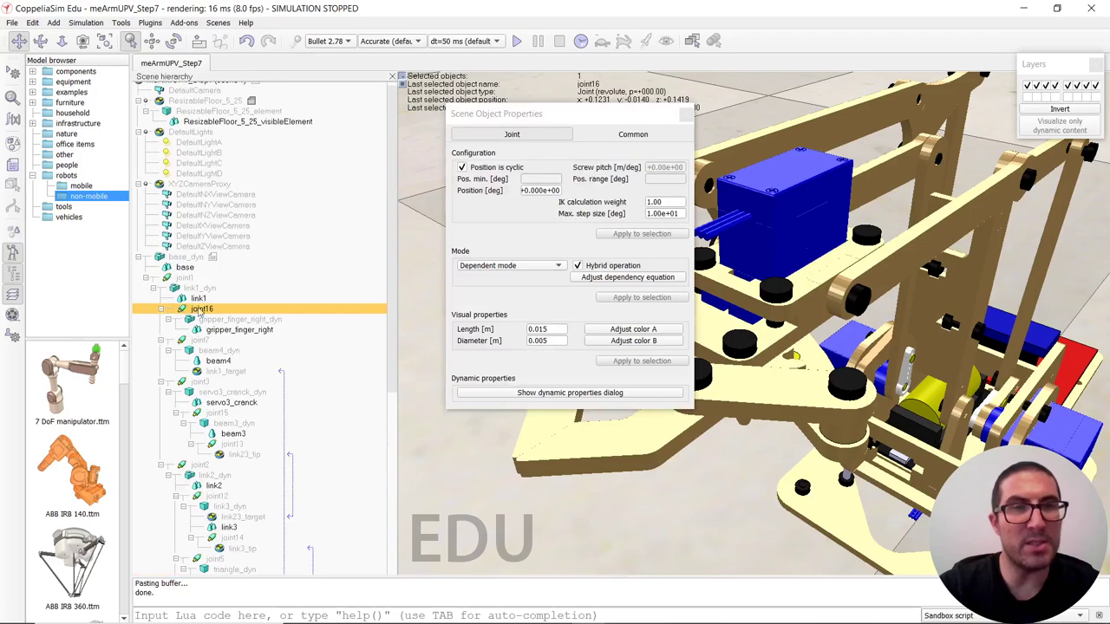
{"action": "left_click", "coordinate": [586, 277]}
{"action": "left_click", "coordinate": [575, 270]}
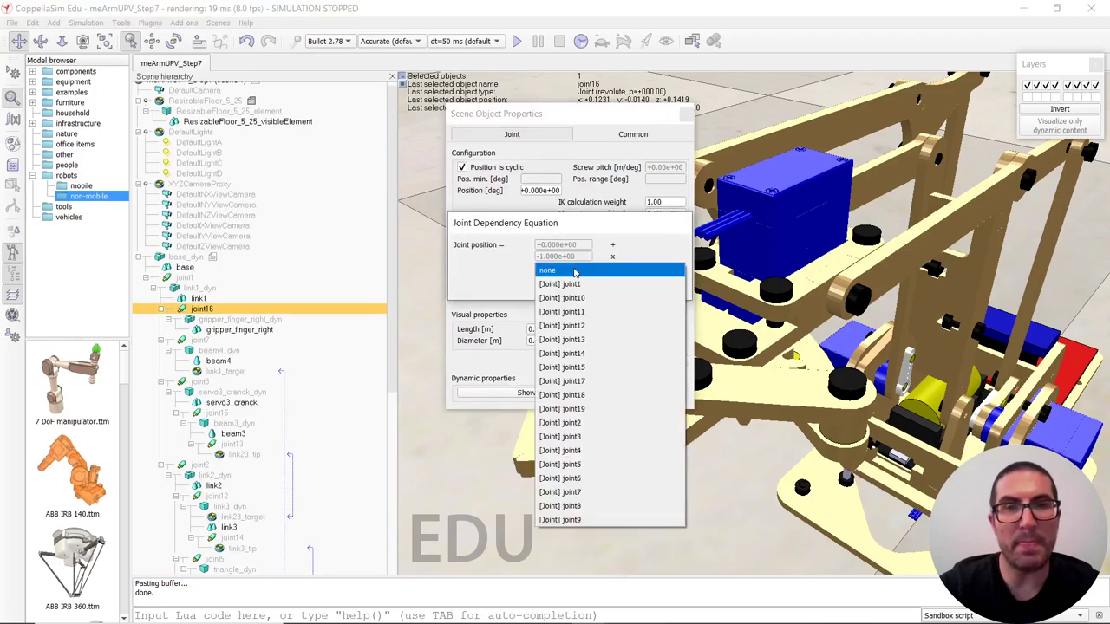
{"action": "left_click", "coordinate": [572, 381]}
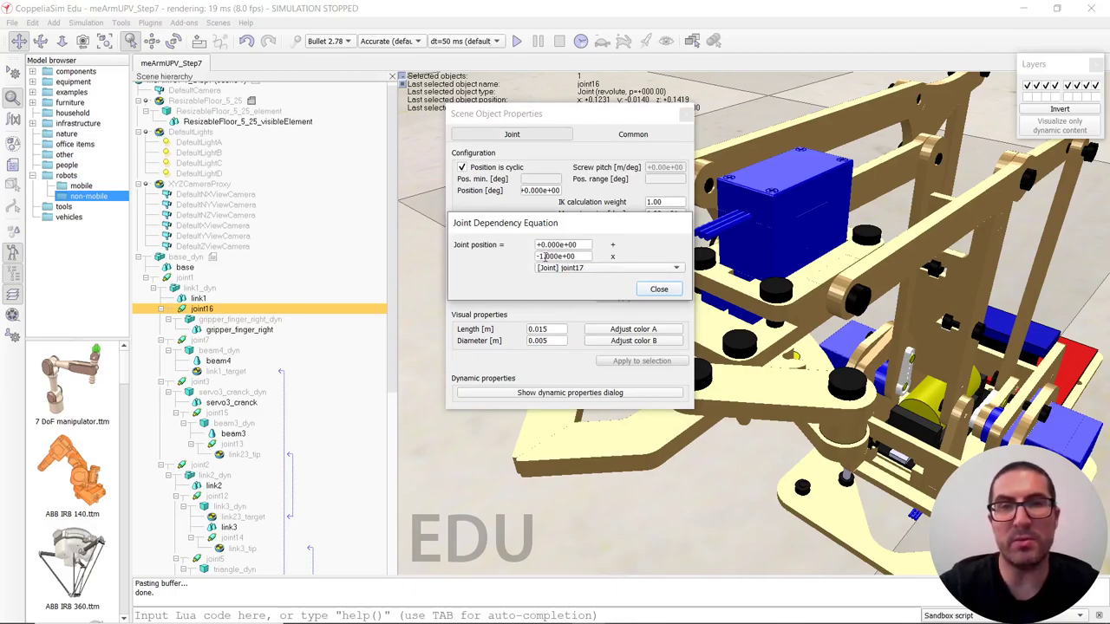
{"action": "left_click", "coordinate": [658, 290]}
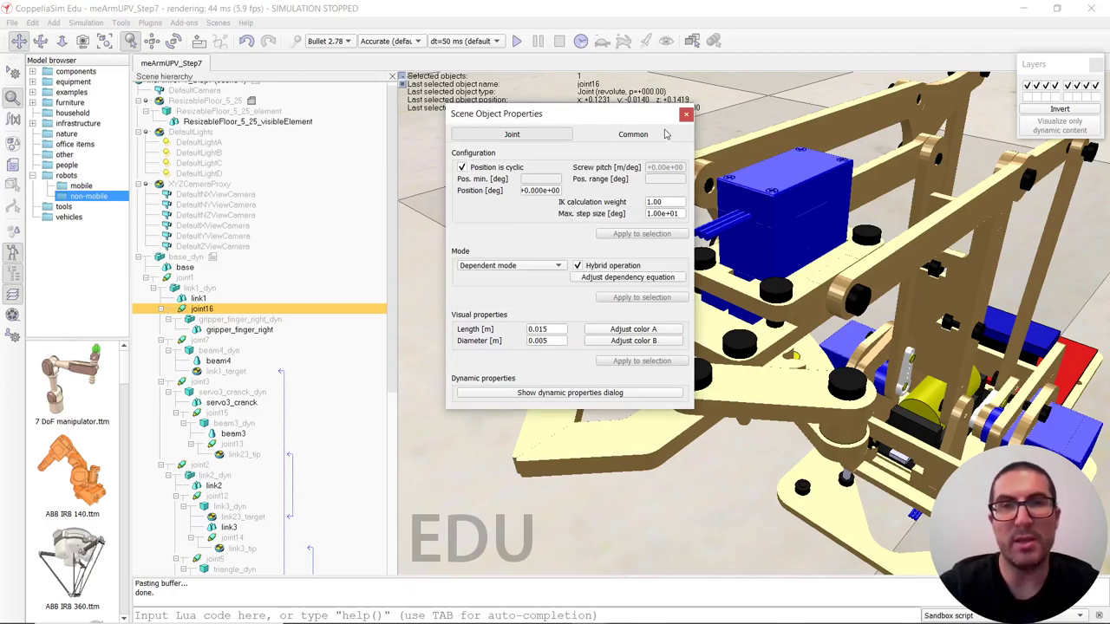
{"action": "left_click", "coordinate": [685, 113]}
Move joint16, with its right finger, under gripper_base_dyn.
{"action": "scroll", "coordinate": [225, 326], "scroll_direction": "down", "scroll_amount": 1}
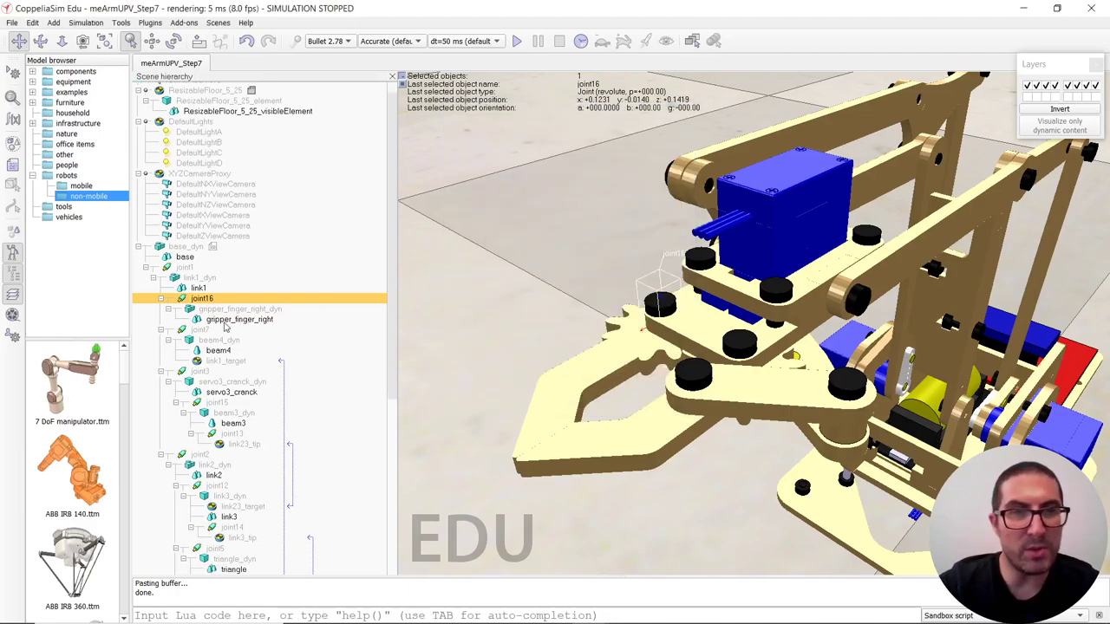
{"action": "left_click_drag", "start_coordinate": [182, 298], "coordinate": [276, 421]}
{"action": "scroll", "coordinate": [689, 404], "scroll_direction": "down", "scroll_amount": 5}
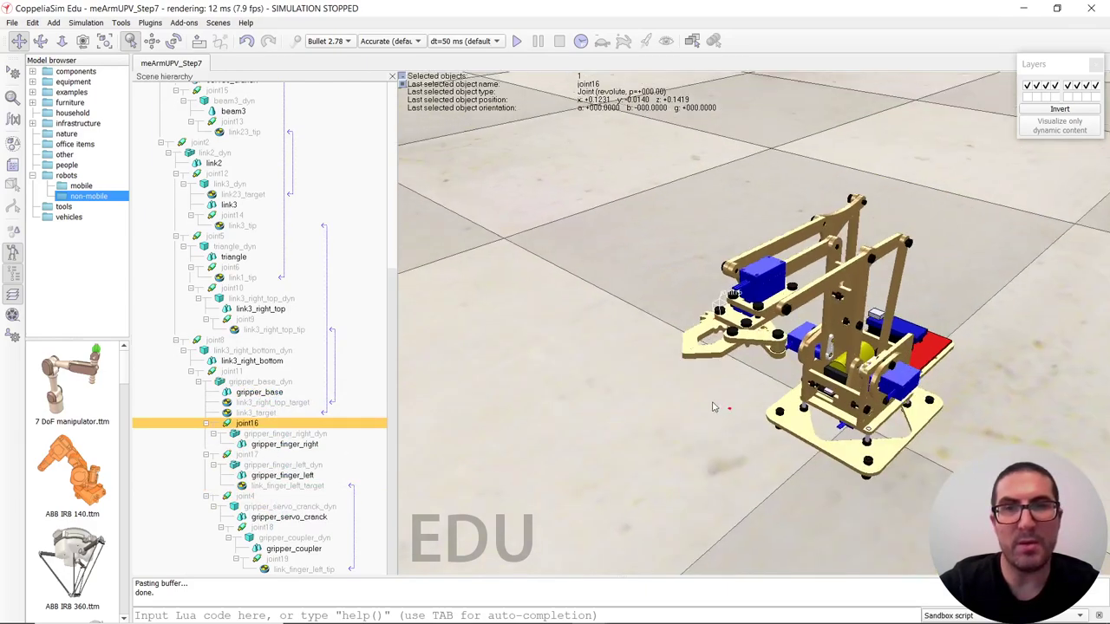
{"action": "left_click_drag", "start_coordinate": [690, 404], "coordinate": [747, 342]}
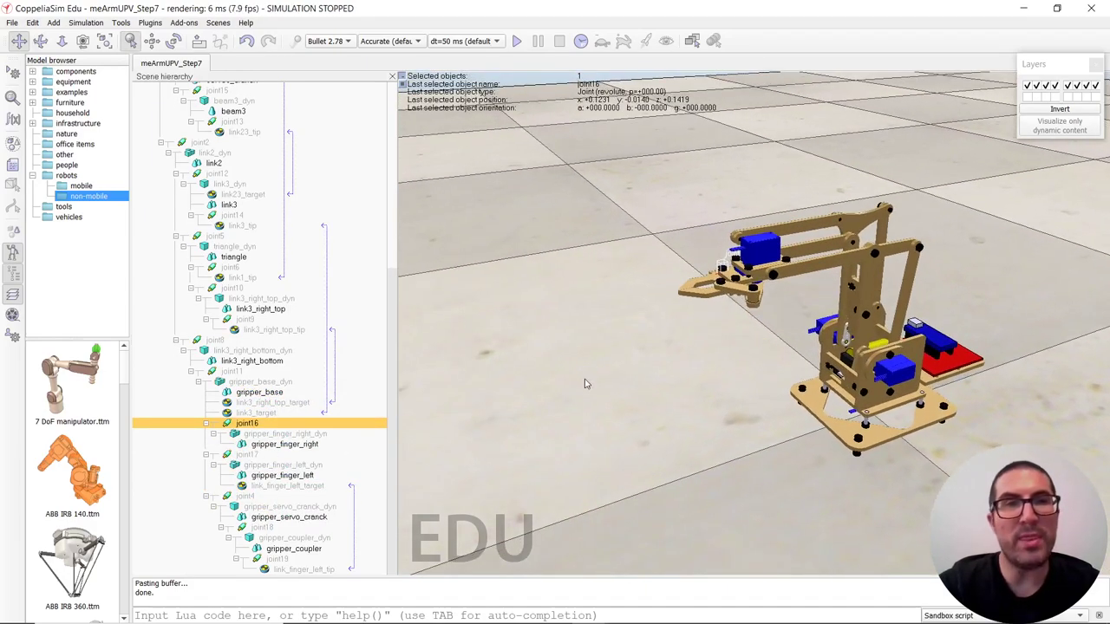
Open base_dyn's child script alongside the prepared onGripper Open/Close snippet in Notepad++.
{"action": "scroll", "coordinate": [278, 284], "scroll_direction": "up", "scroll_amount": 1}
{"action": "scroll", "coordinate": [277, 285], "scroll_direction": "up", "scroll_amount": 8}
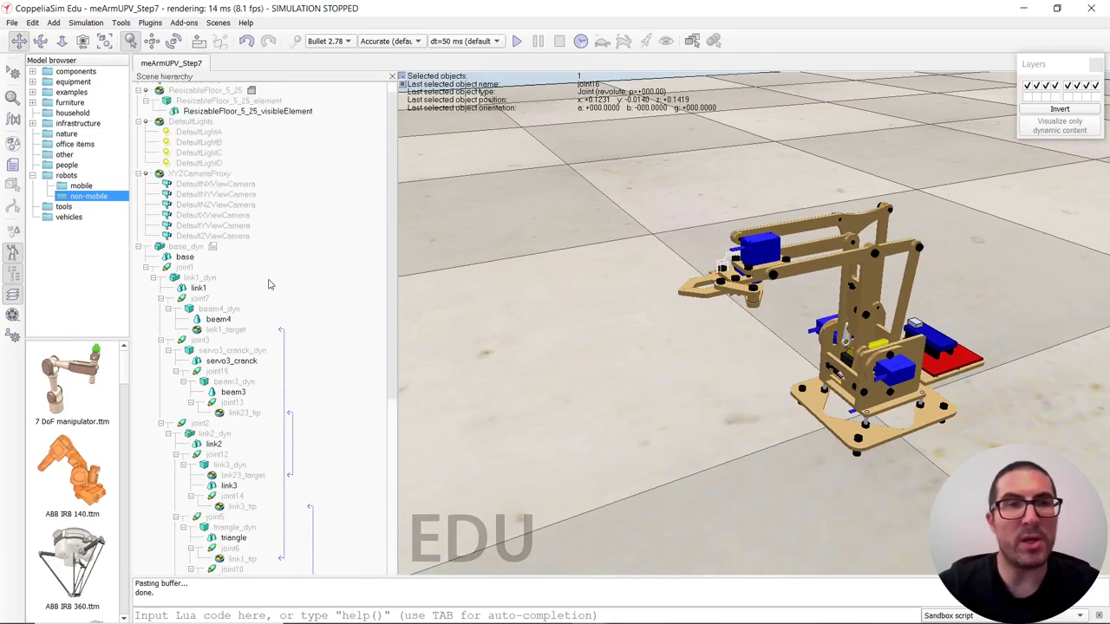
{"action": "scroll", "coordinate": [759, 263], "scroll_direction": "up", "scroll_amount": 3}
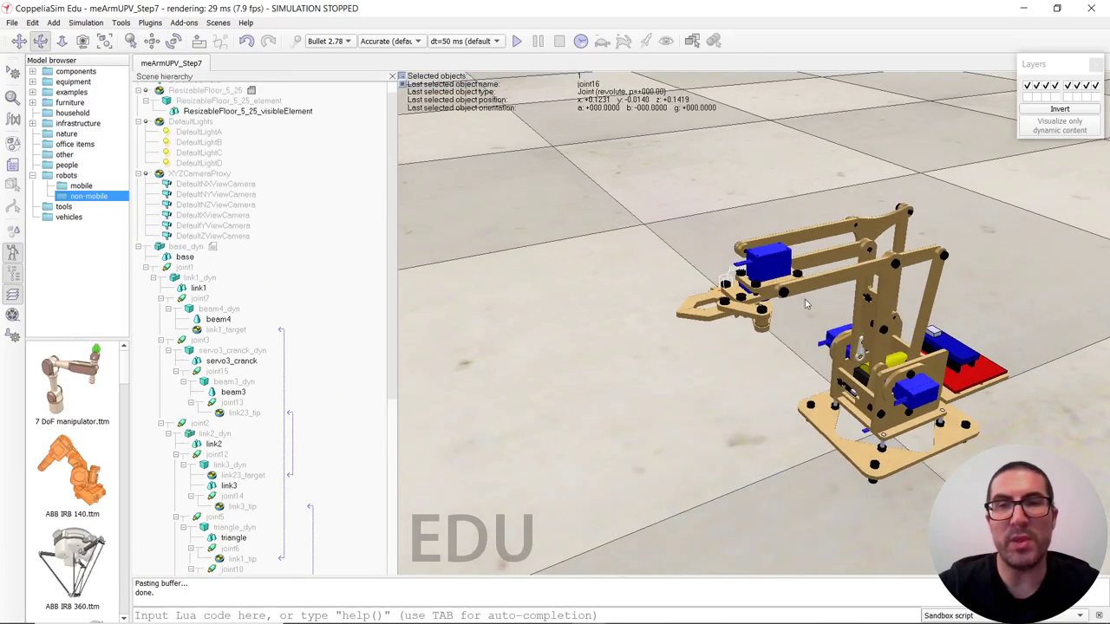
{"action": "left_click_drag", "start_coordinate": [759, 263], "coordinate": [748, 274]}
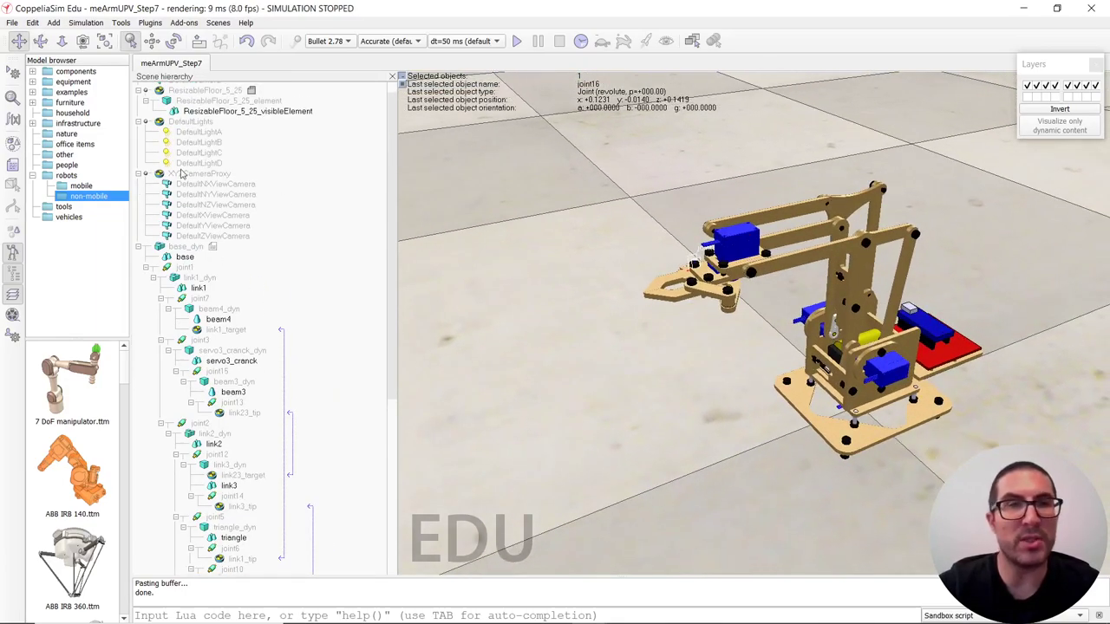
{"action": "double_click", "coordinate": [212, 247]}
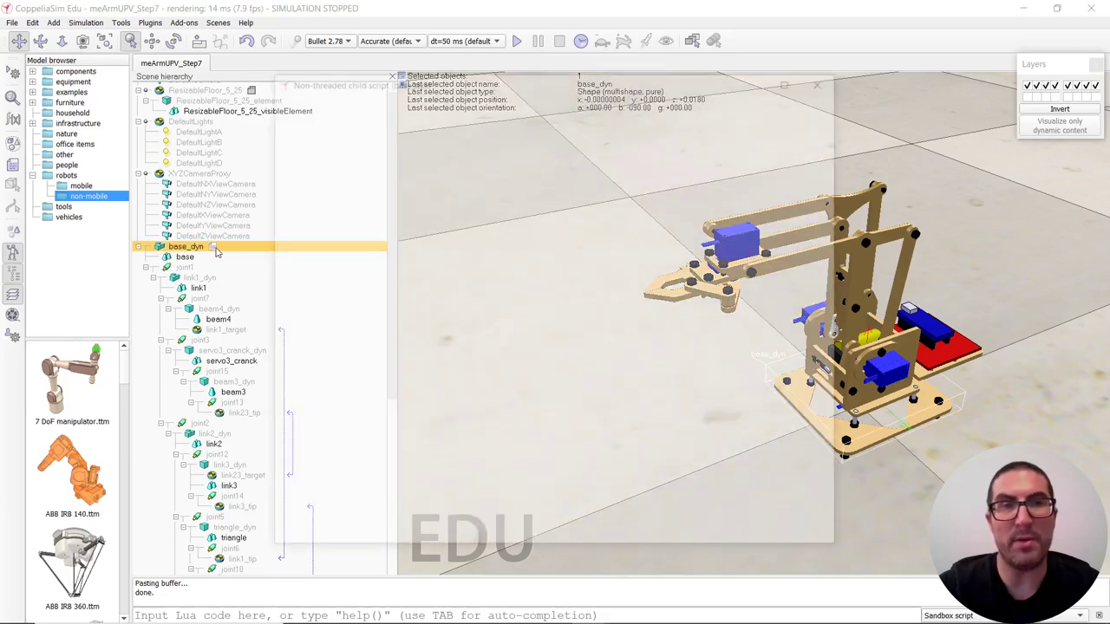
{"action": "key", "text": "alt+Tab"}
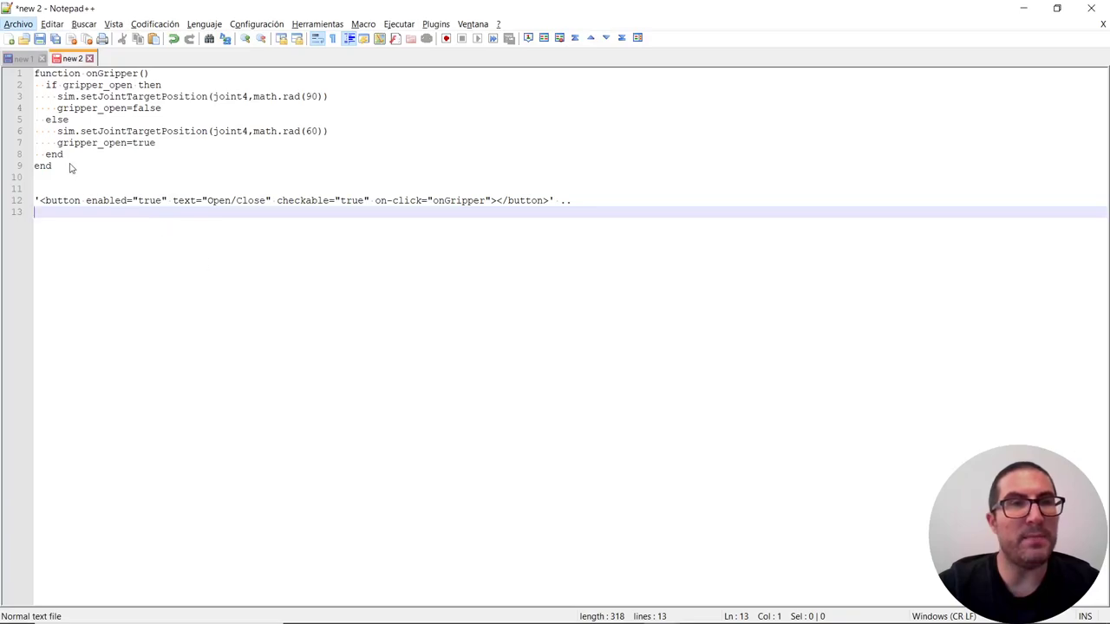
{"action": "left_click", "coordinate": [64, 156]}
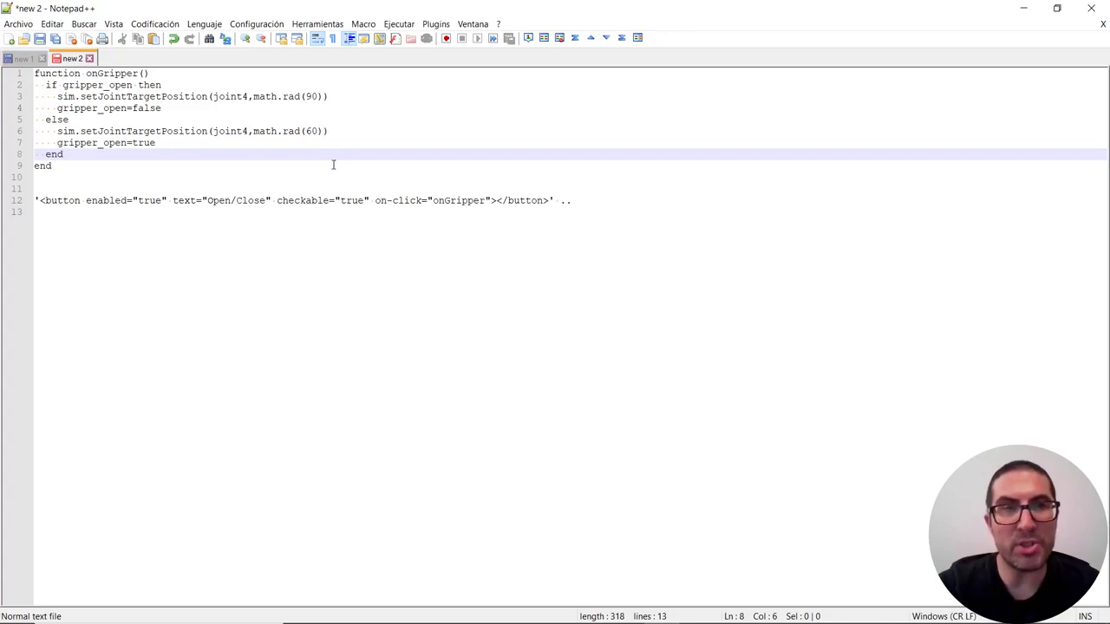
{"action": "double_click", "coordinate": [62, 142]}
{"action": "double_click", "coordinate": [81, 85]}
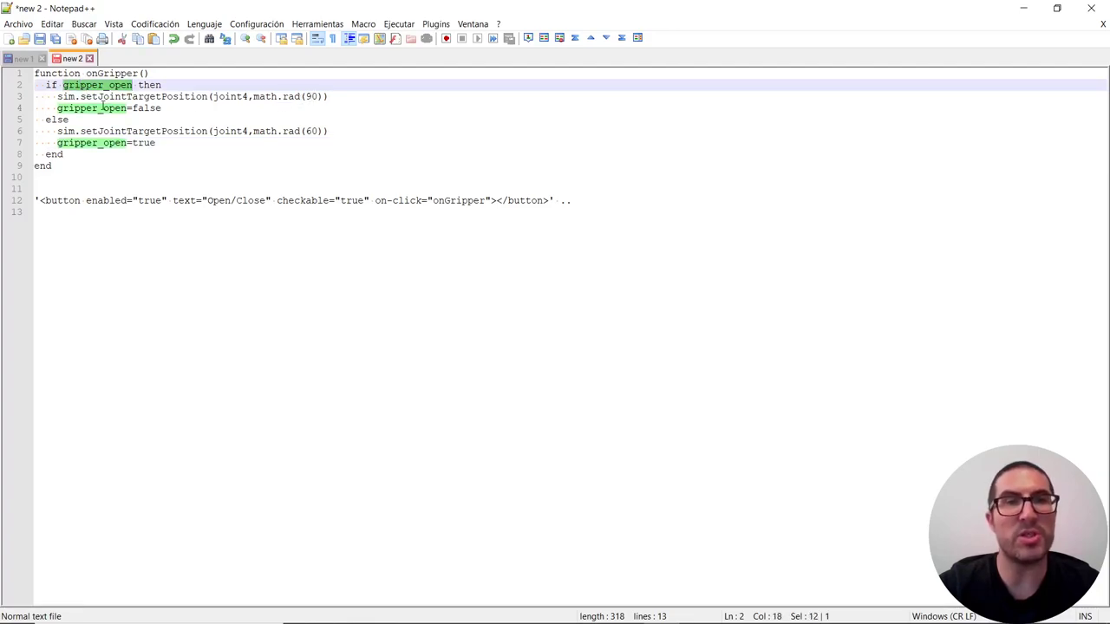
{"action": "double_click", "coordinate": [97, 107]}
{"action": "left_click_drag", "start_coordinate": [74, 165], "coordinate": [35, 73]}
Paste the onGripper function copied from Notepad++ into the base_dyn script.
{"action": "key", "text": "ctrl+c"}
{"action": "key", "text": "alt+Tab"}
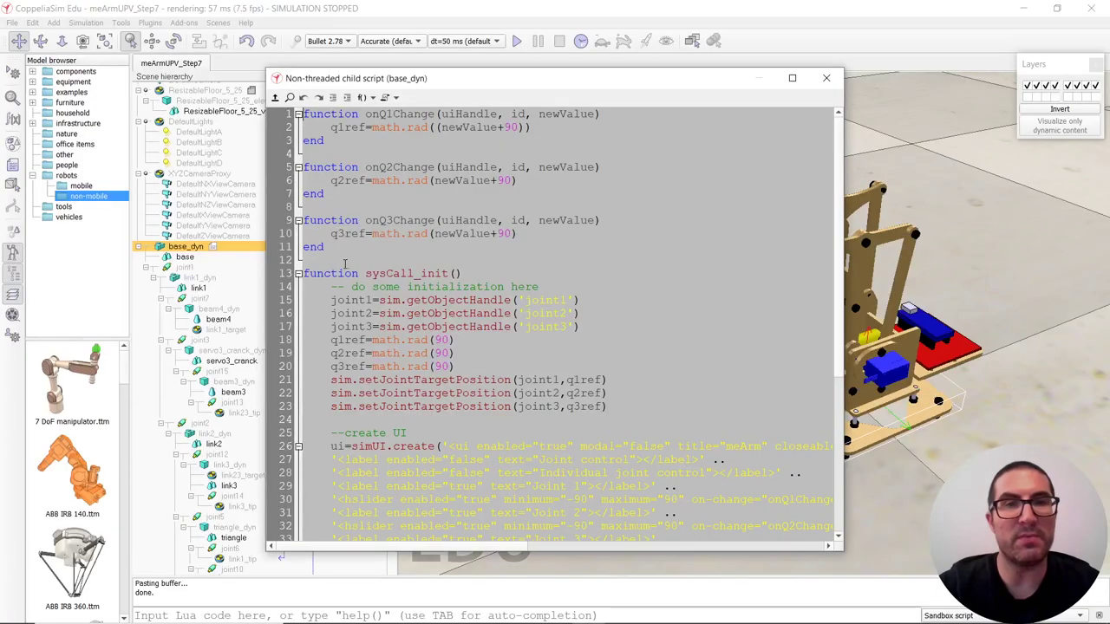
{"action": "key", "text": "Return"}
{"action": "key", "text": "Return"}
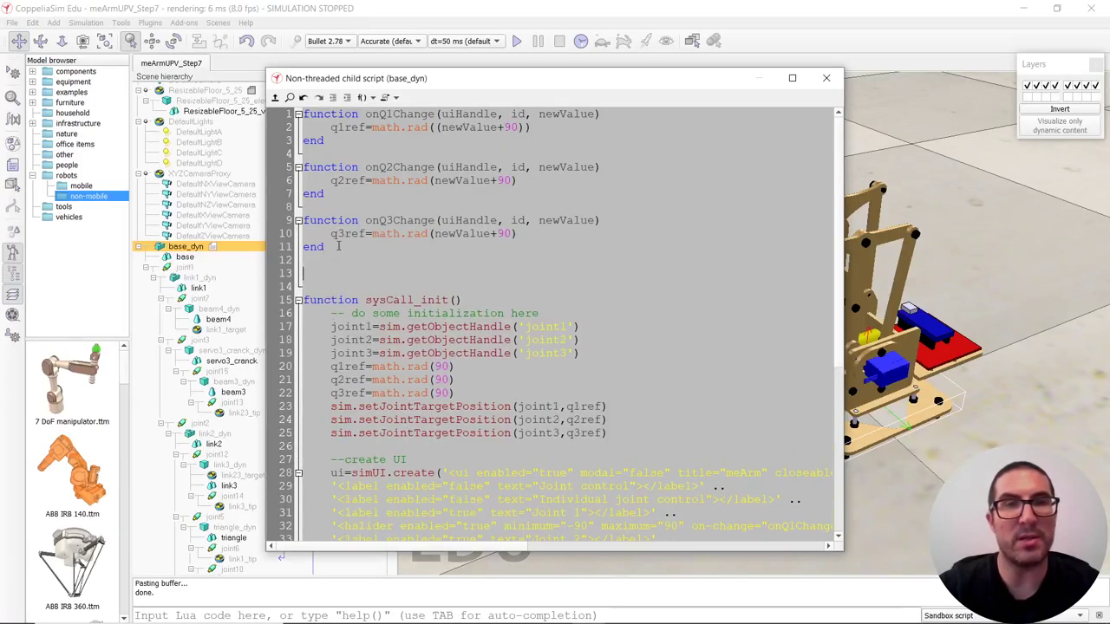
{"action": "key", "text": "ctrl+v"}
Insert the checkable Open/Close button line above </ui> and add the leading quote to '</ui>').
{"action": "key", "text": "alt+Tab"}
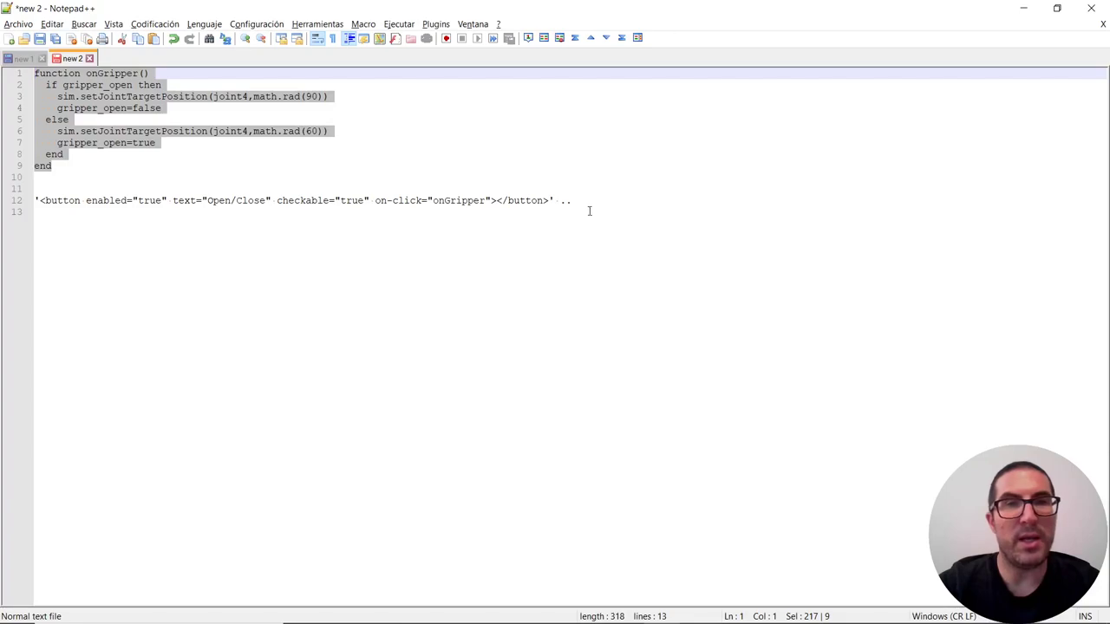
{"action": "left_click_drag", "start_coordinate": [572, 201], "coordinate": [2, 205]}
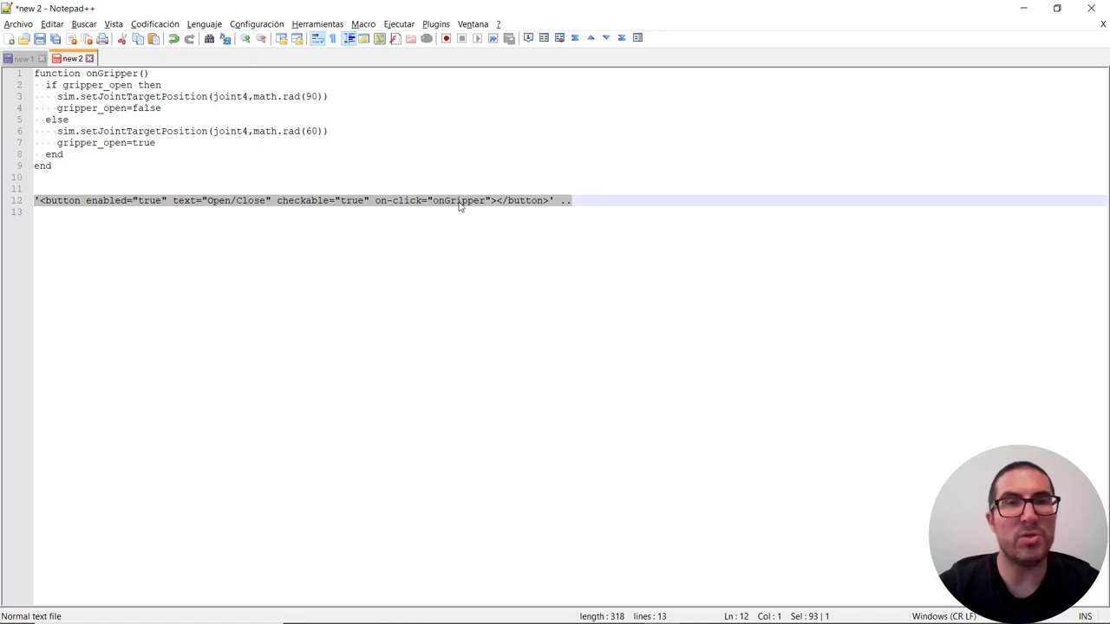
{"action": "key", "text": "alt+Tab"}
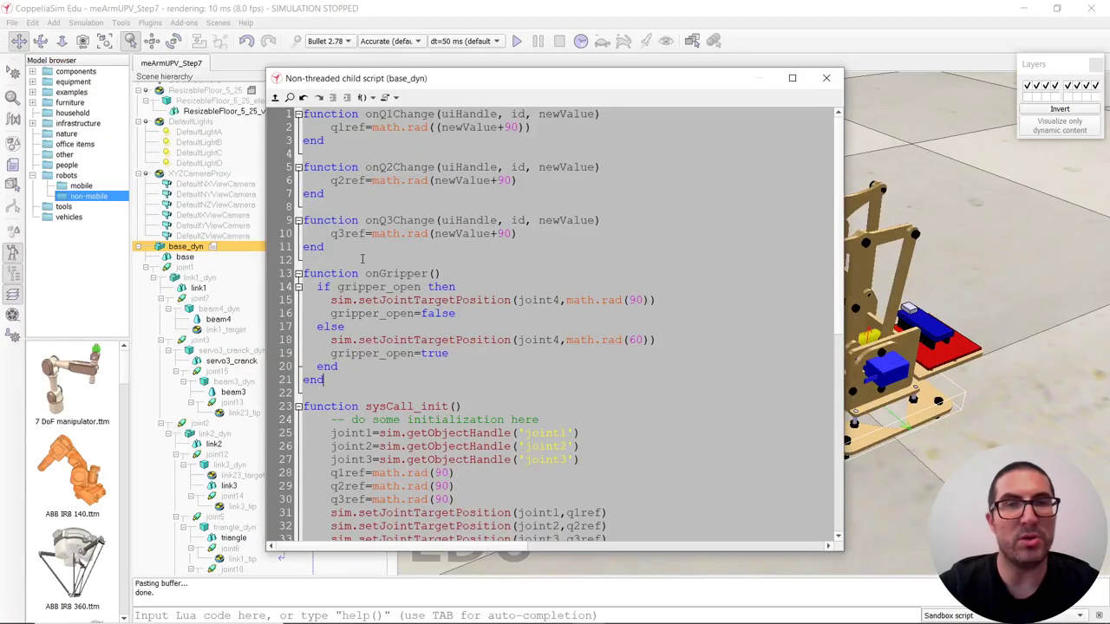
{"action": "scroll", "coordinate": [391, 338], "scroll_direction": "down", "scroll_amount": 5}
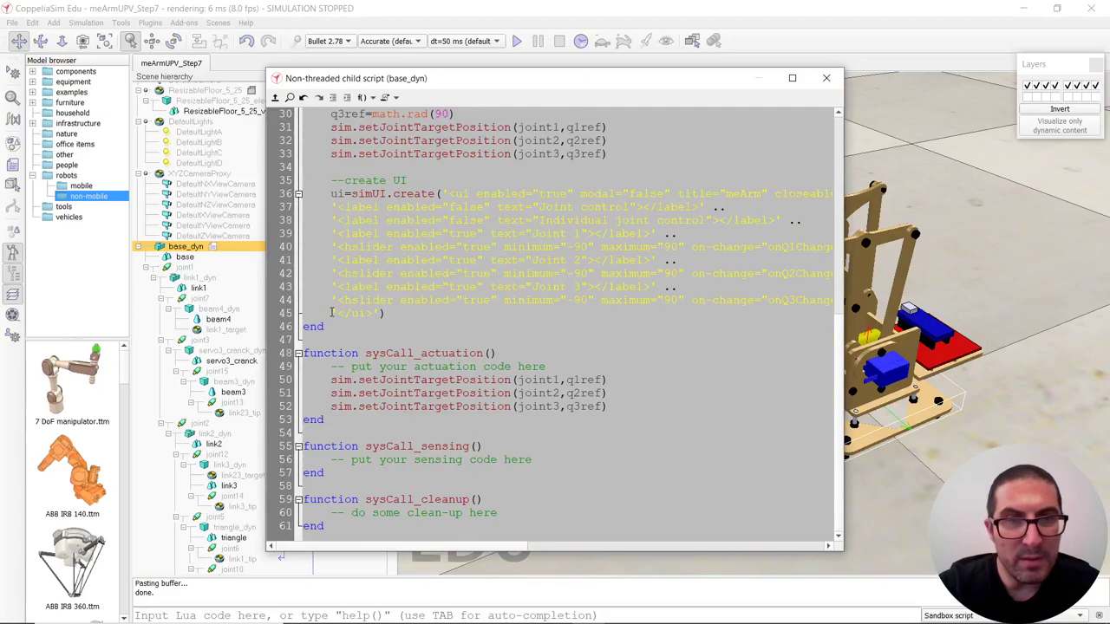
{"action": "key", "text": "ctrl+v"}
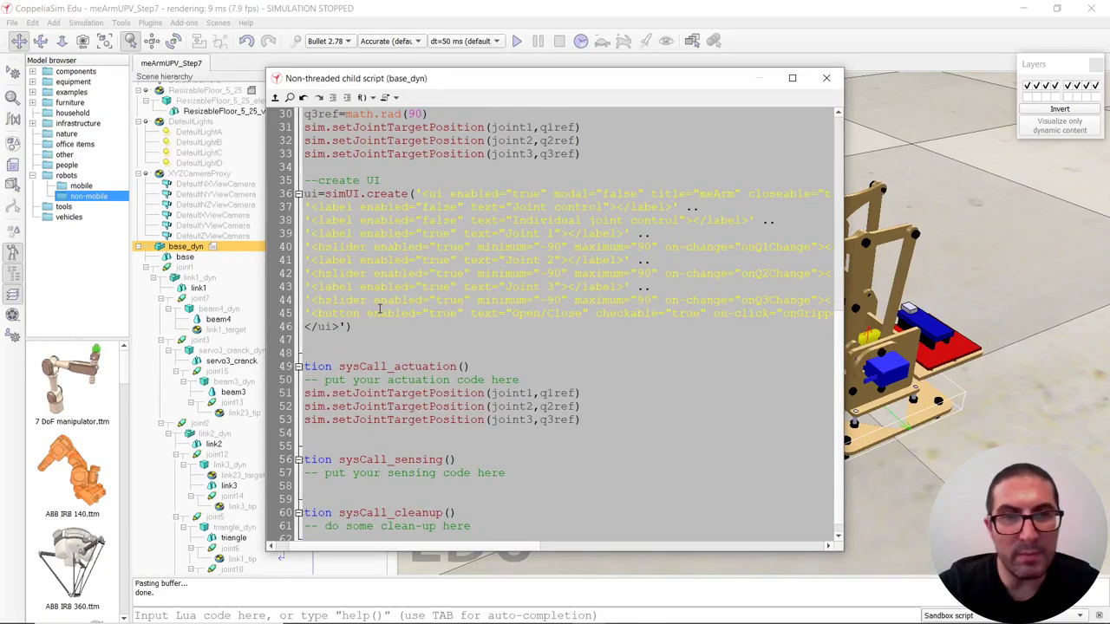
{"action": "key", "text": "Left"}
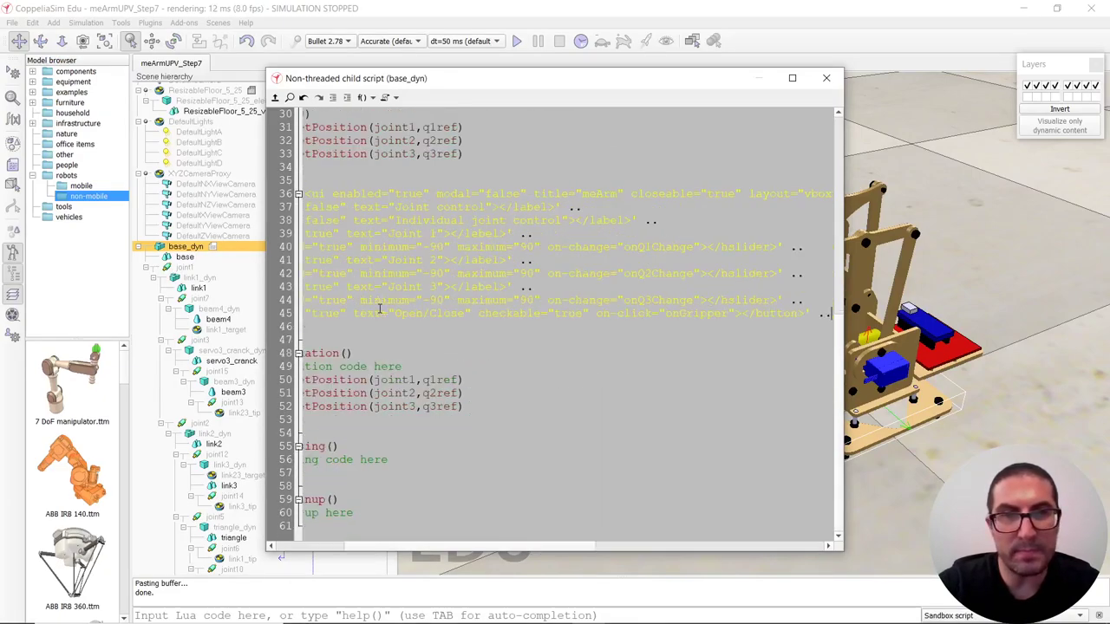
{"action": "key", "text": "Down"}
{"action": "key", "text": "Home"}
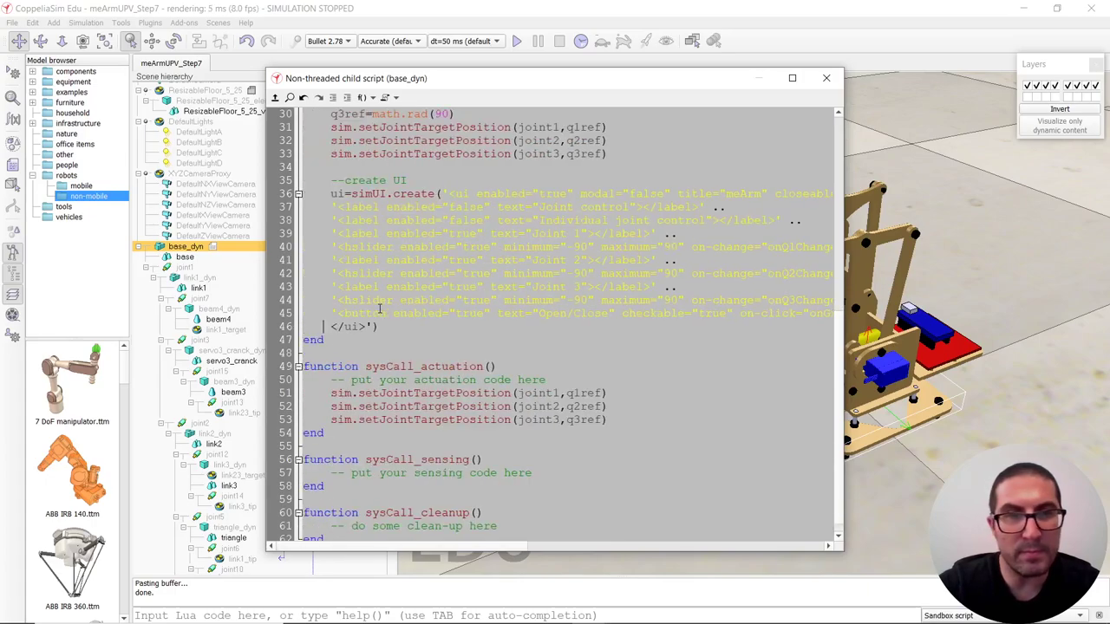
{"action": "type", "text": "'"}
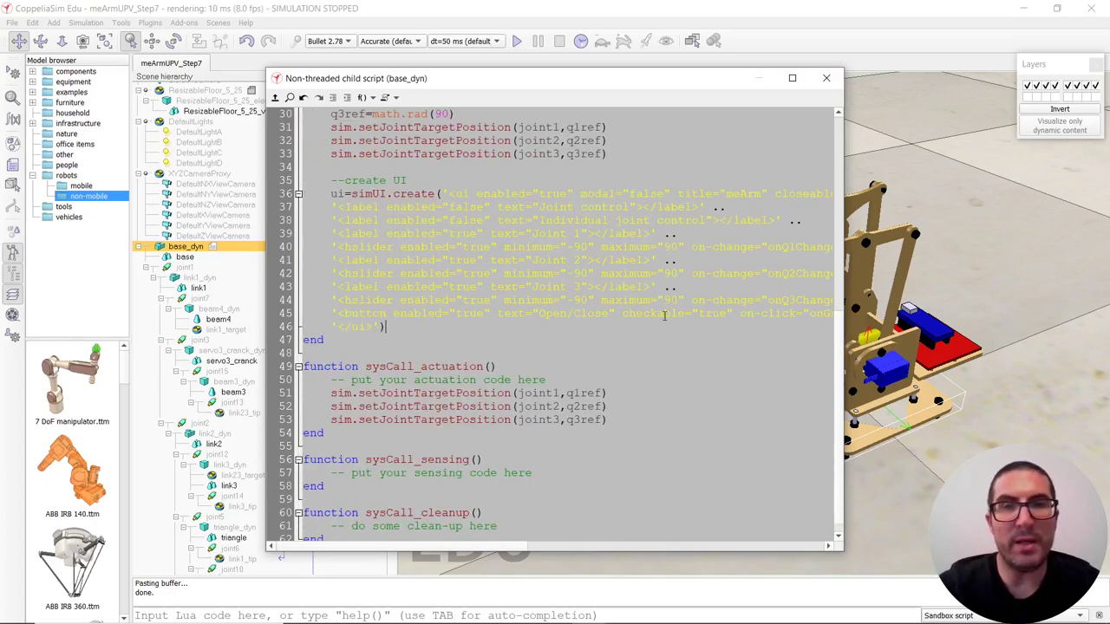
Duplicate the joint3 handle line in sysCall_init and change it to get joint4's handle.
{"action": "scroll", "coordinate": [482, 319], "scroll_direction": "down", "scroll_amount": 1}
{"action": "scroll", "coordinate": [520, 323], "scroll_direction": "up", "scroll_amount": 5}
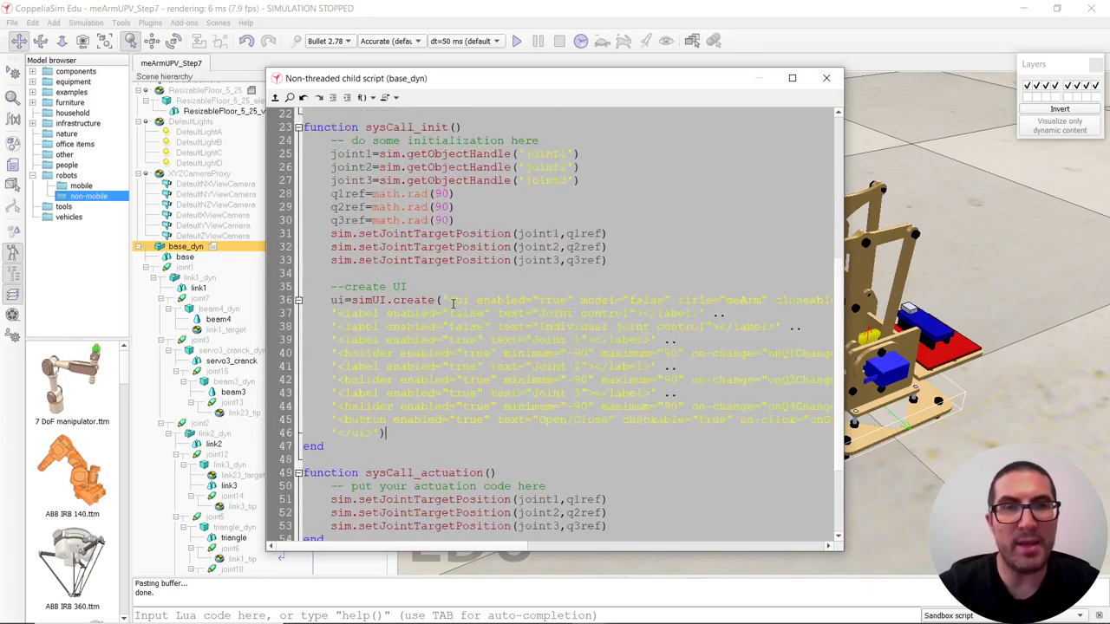
{"action": "scroll", "coordinate": [527, 309], "scroll_direction": "up", "scroll_amount": 4}
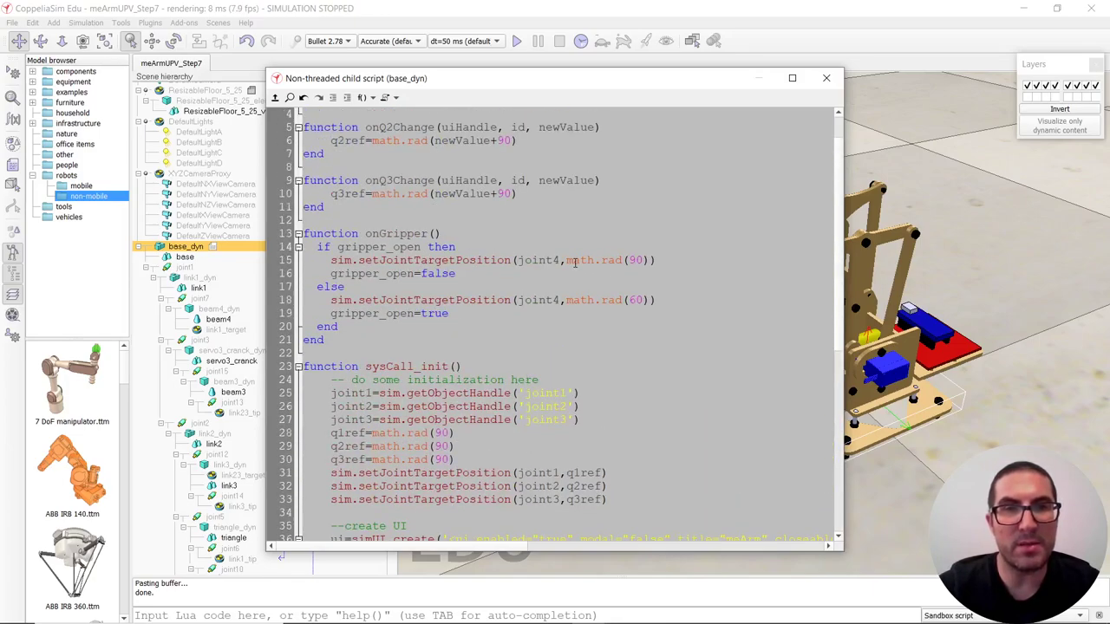
{"action": "double_click", "coordinate": [540, 260]}
{"action": "scroll", "coordinate": [540, 260], "scroll_direction": "down", "scroll_amount": 2}
{"action": "left_click", "coordinate": [579, 340]}
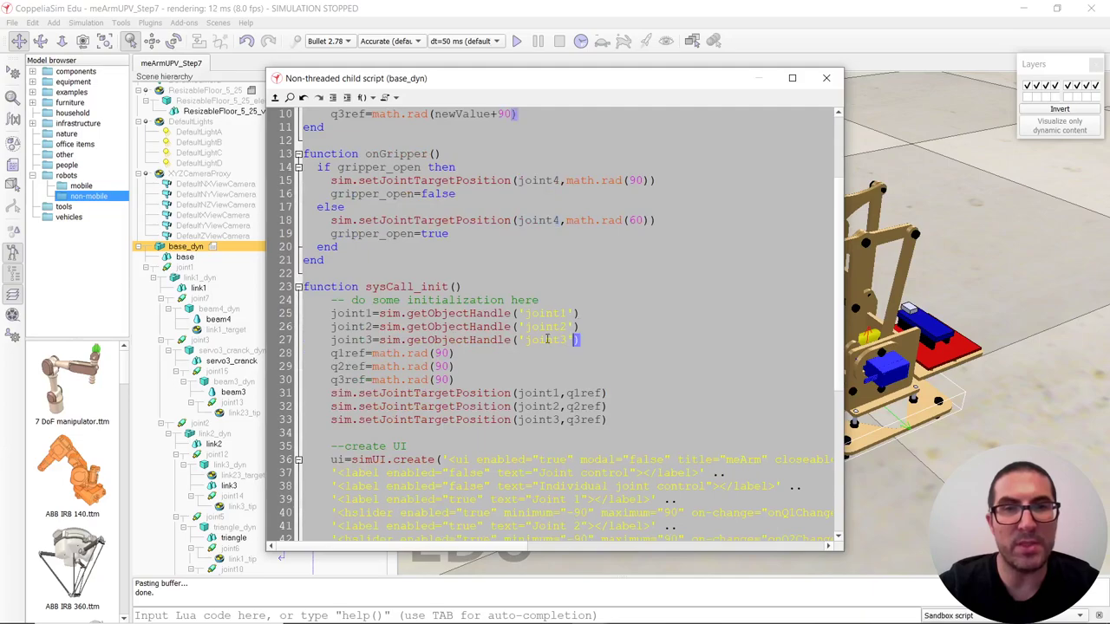
{"action": "left_click", "coordinate": [330, 340], "text": "shift"}
{"action": "key", "text": "ctrl+c"}
{"action": "key", "text": "End"}
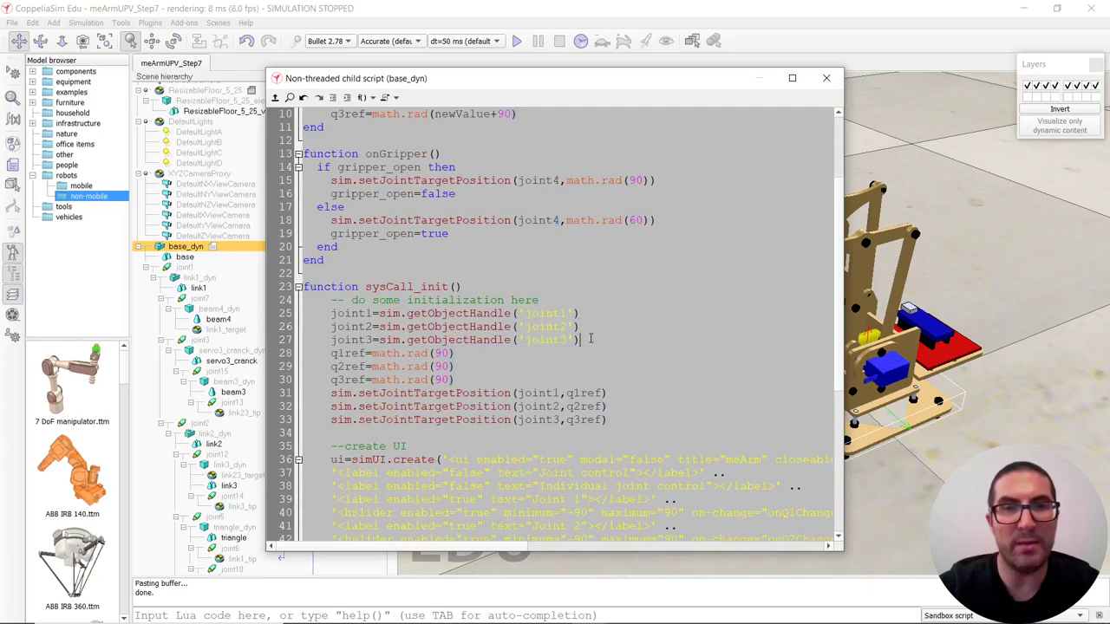
{"action": "key", "text": "Return"}
{"action": "key", "text": "ctrl+v"}
{"action": "left_click_drag", "start_coordinate": [568, 353], "coordinate": [559, 353]}
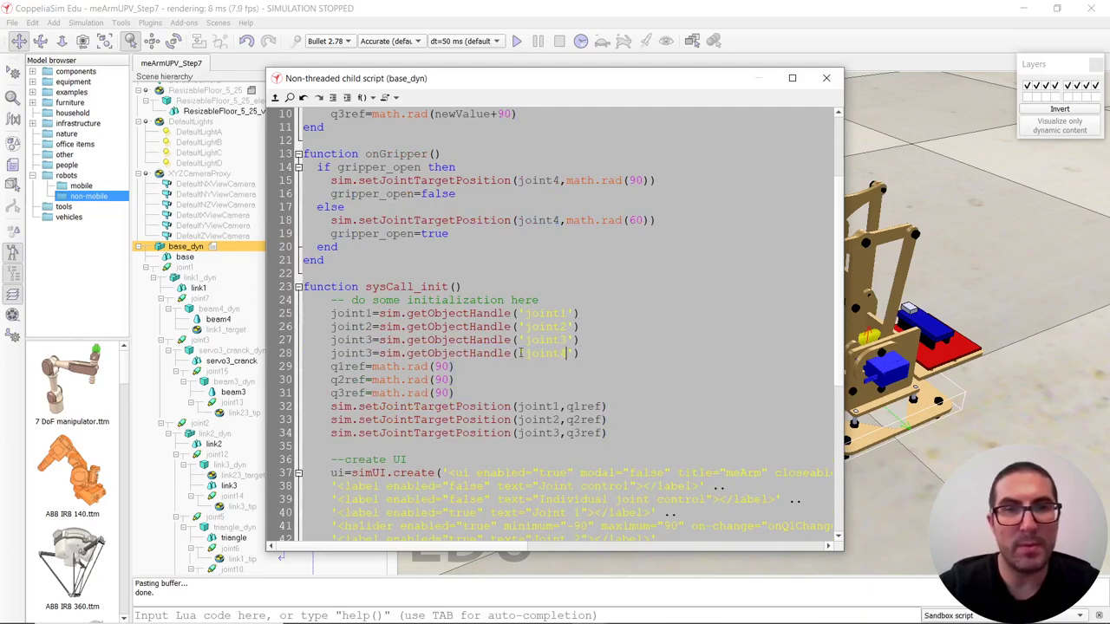
{"action": "left_click_drag", "start_coordinate": [372, 353], "coordinate": [365, 352]}
{"action": "type", "text": "4"}
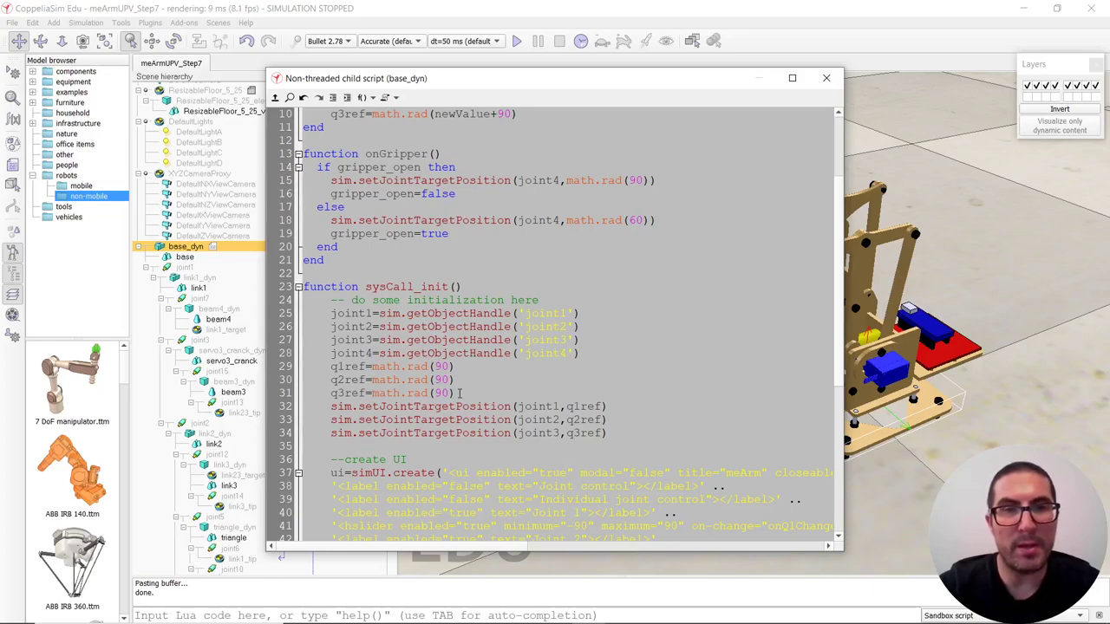
Add q4ref = math.rad(90) and a setJointTargetPosition call sending joint4 to q4ref.
{"action": "left_click_drag", "start_coordinate": [459, 393], "coordinate": [337, 393]}
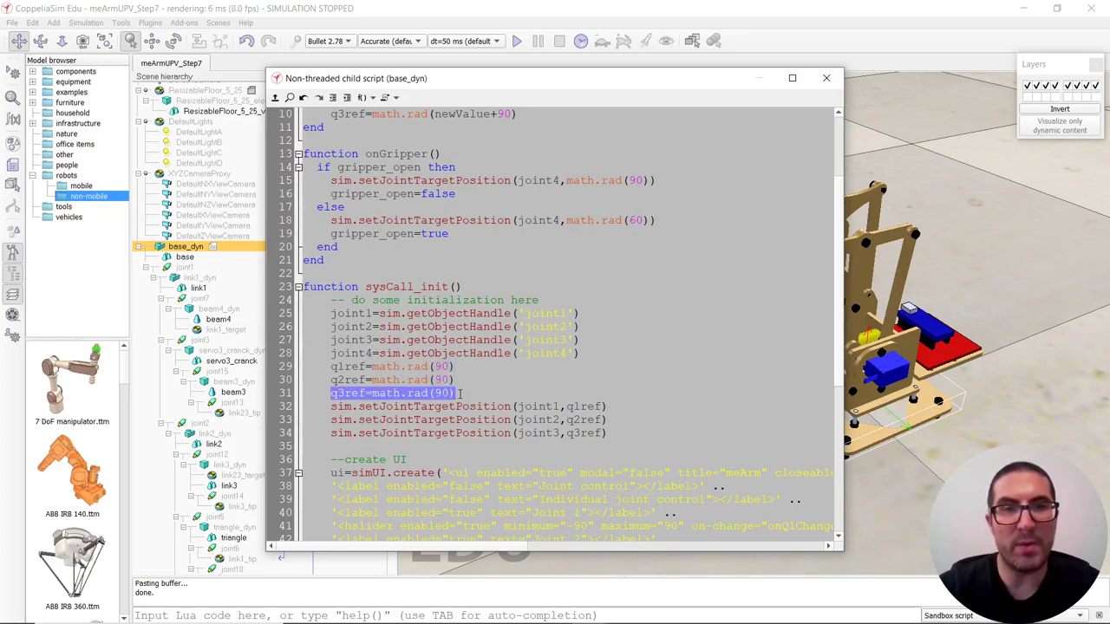
{"action": "left_click", "coordinate": [461, 393]}
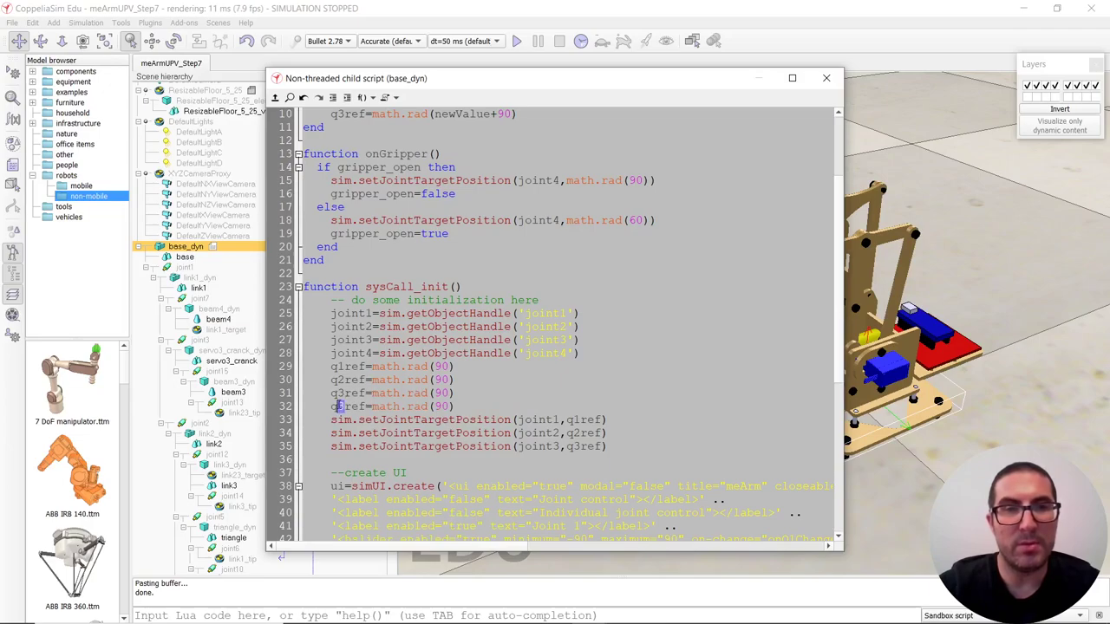
{"action": "left_click_drag", "start_coordinate": [615, 447], "coordinate": [417, 446]}
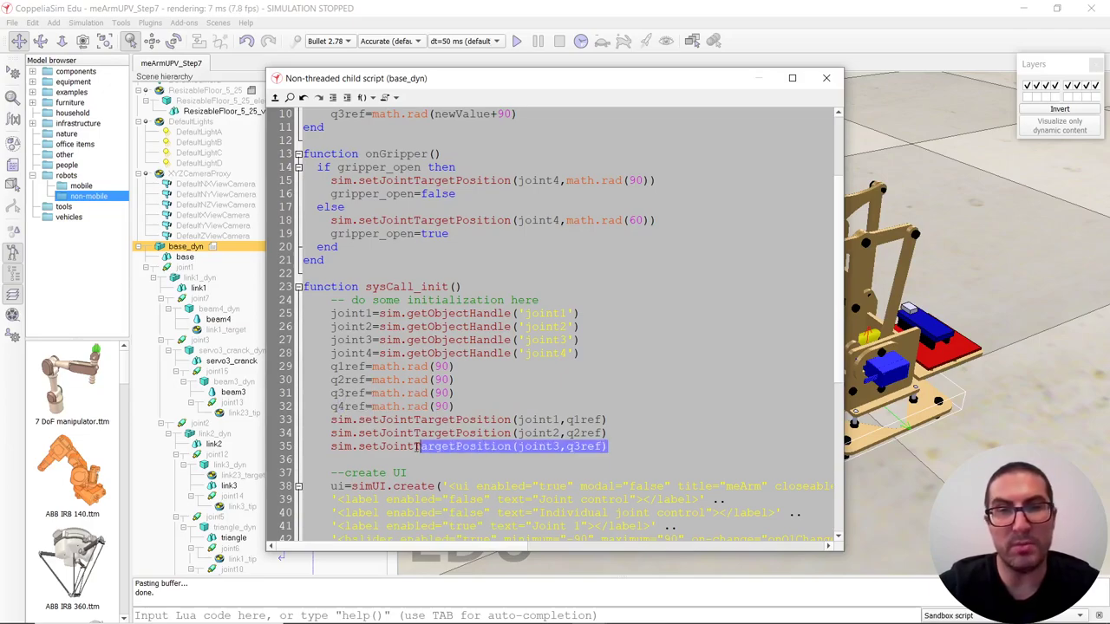
{"action": "left_click", "coordinate": [618, 447]}
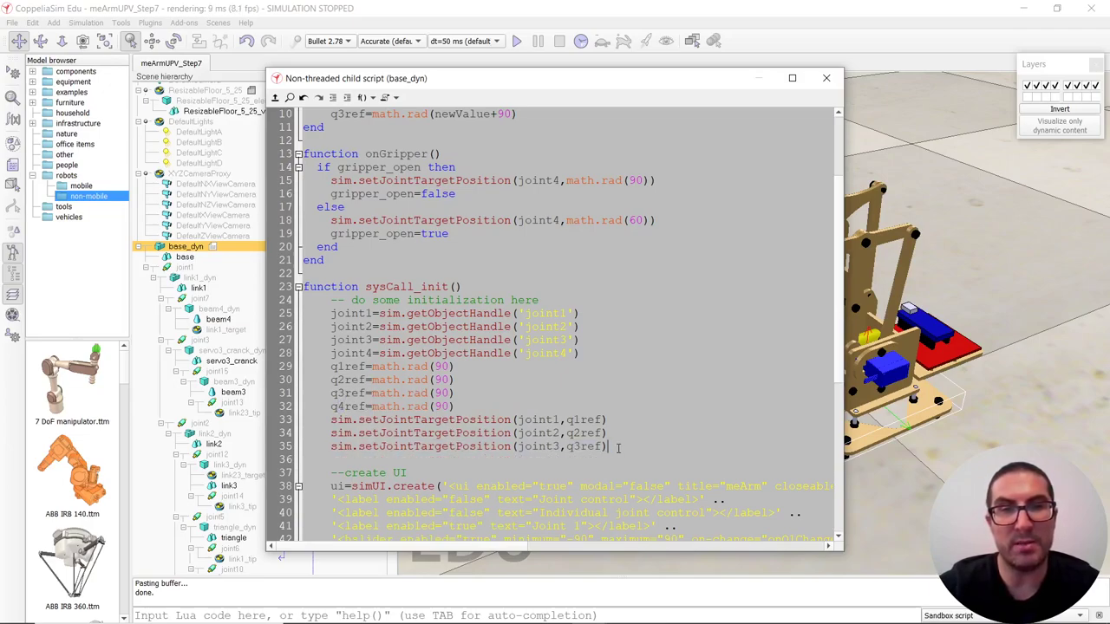
{"action": "key", "text": "Return"}
{"action": "key", "text": "ctrl+v"}
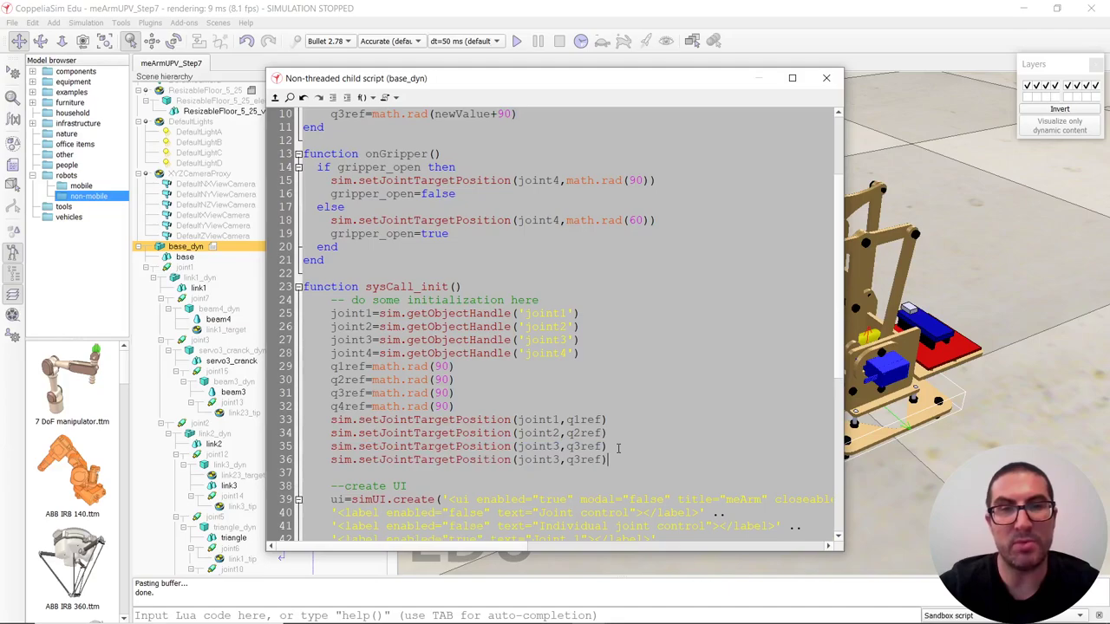
{"action": "left_click", "coordinate": [575, 461]}
{"action": "key", "text": "Delete"}
{"action": "type", "text": "4,q4"}
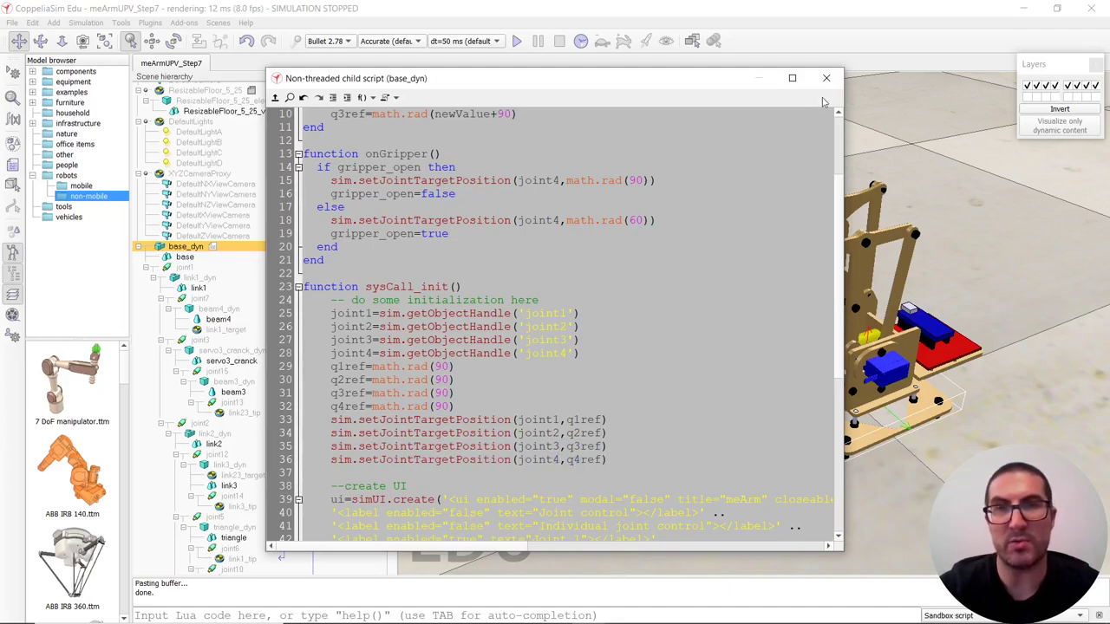
Close the base_dyn script editor to return to the meArm scene.
{"action": "left_click", "coordinate": [826, 78]}
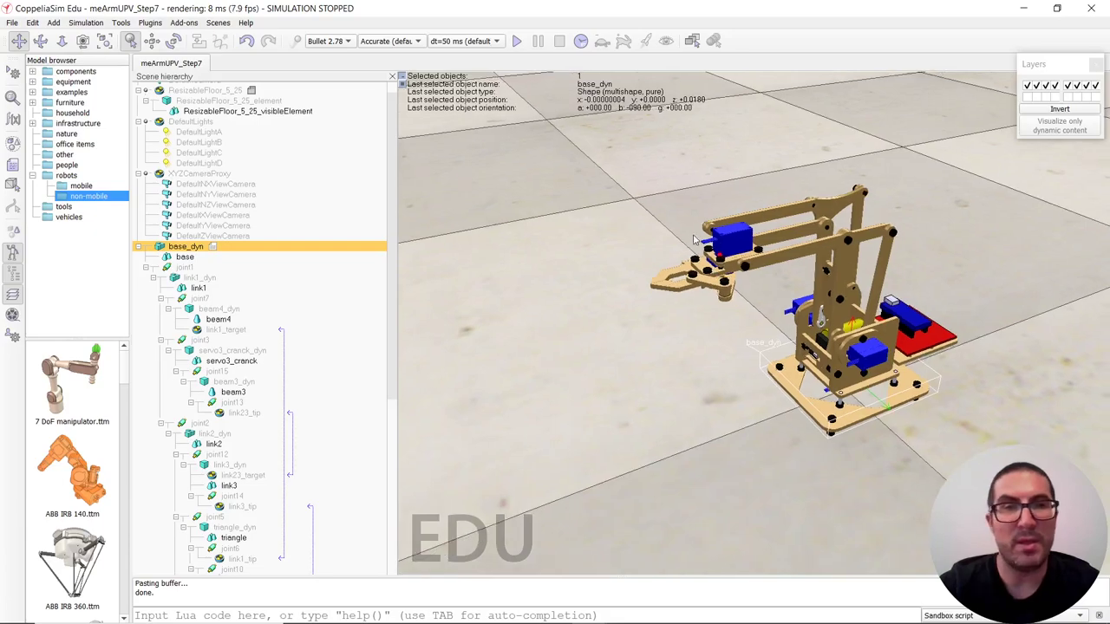
{"action": "left_click_drag", "start_coordinate": [694, 240], "coordinate": [666, 222]}
{"action": "scroll", "coordinate": [185, 444], "scroll_direction": "down", "scroll_amount": 6}
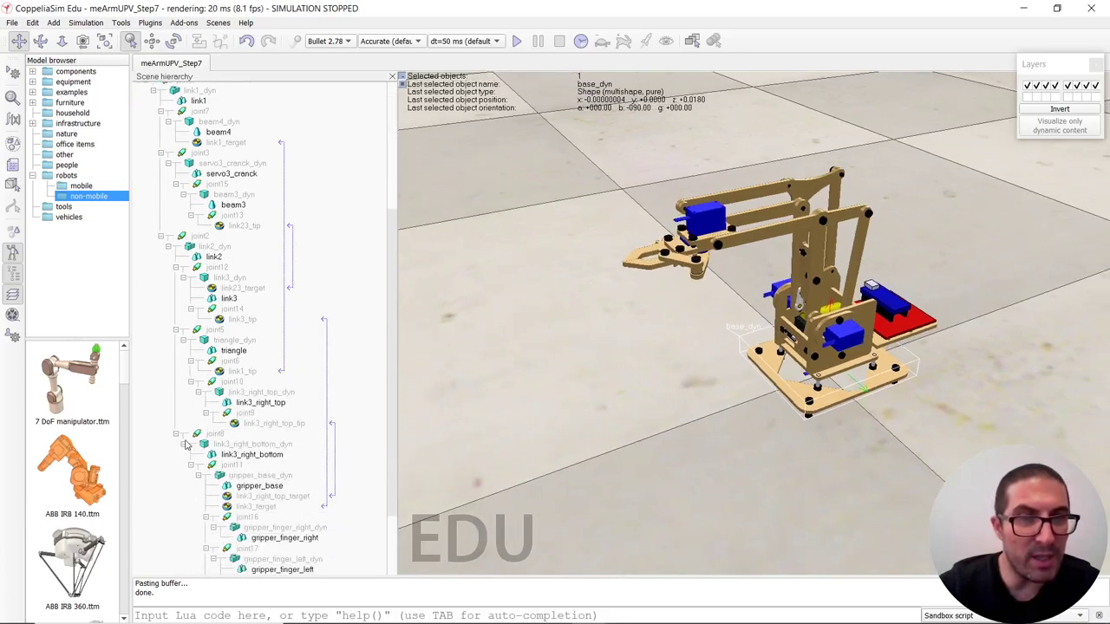
{"action": "scroll", "coordinate": [185, 444], "scroll_direction": "down", "scroll_amount": 2}
{"action": "scroll", "coordinate": [210, 342], "scroll_direction": "down", "scroll_amount": 2}
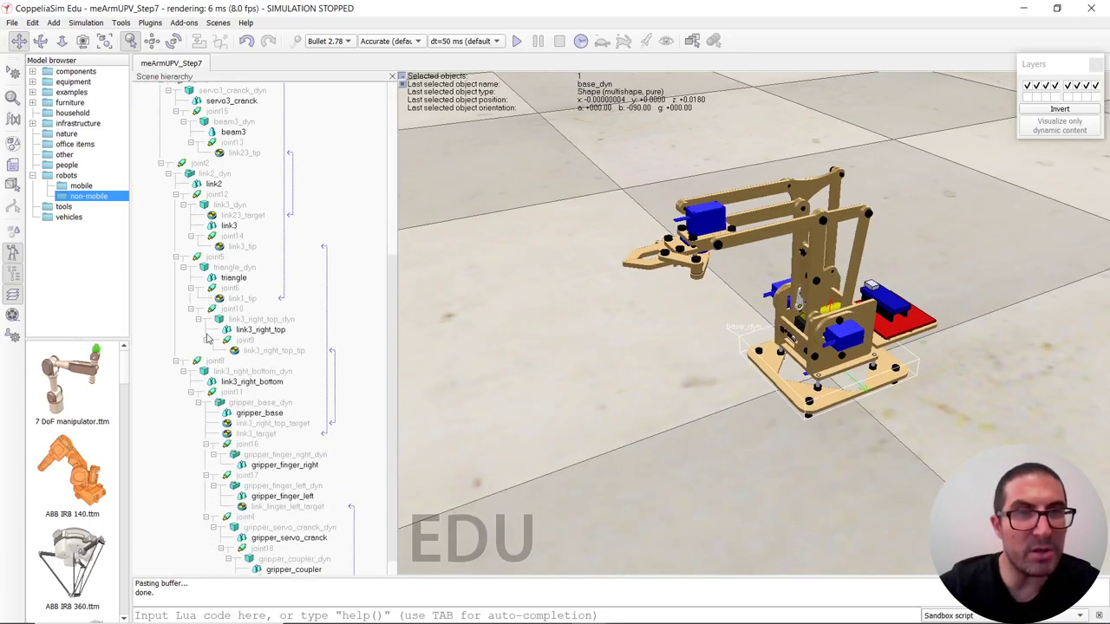
Check joint4's dynamic properties for motor enabled with position control, then close them.
{"action": "double_click", "coordinate": [227, 498]}
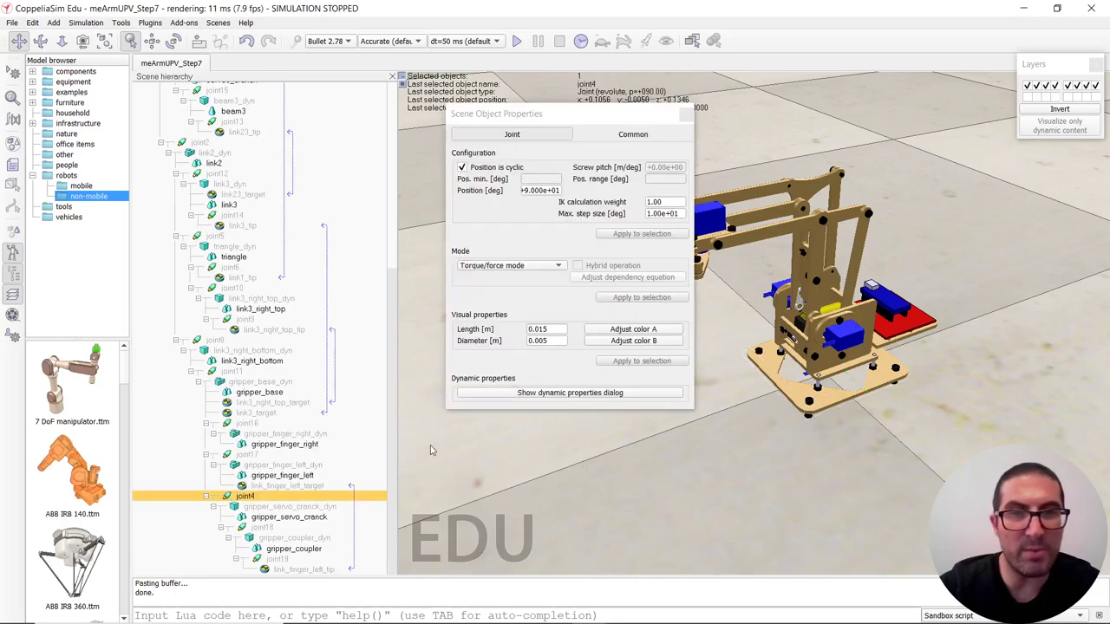
{"action": "left_click", "coordinate": [489, 395]}
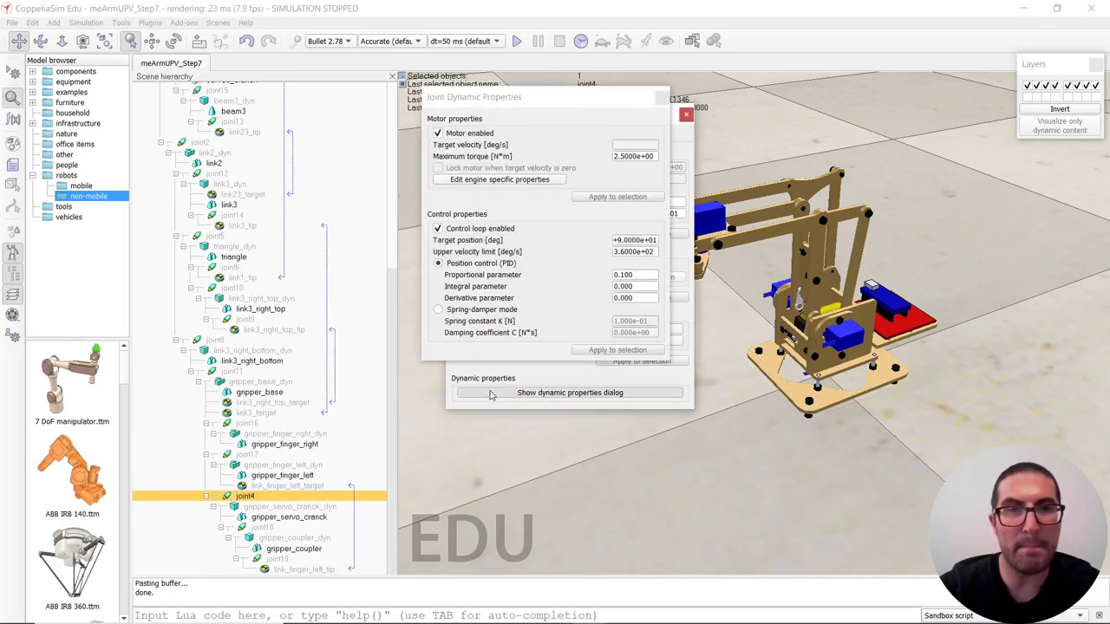
{"action": "left_click", "coordinate": [660, 97]}
Run the simulation, toggle the gripper with Open/Close, move Joint 3 and Joint 1, then stop.
{"action": "left_click", "coordinate": [686, 113]}
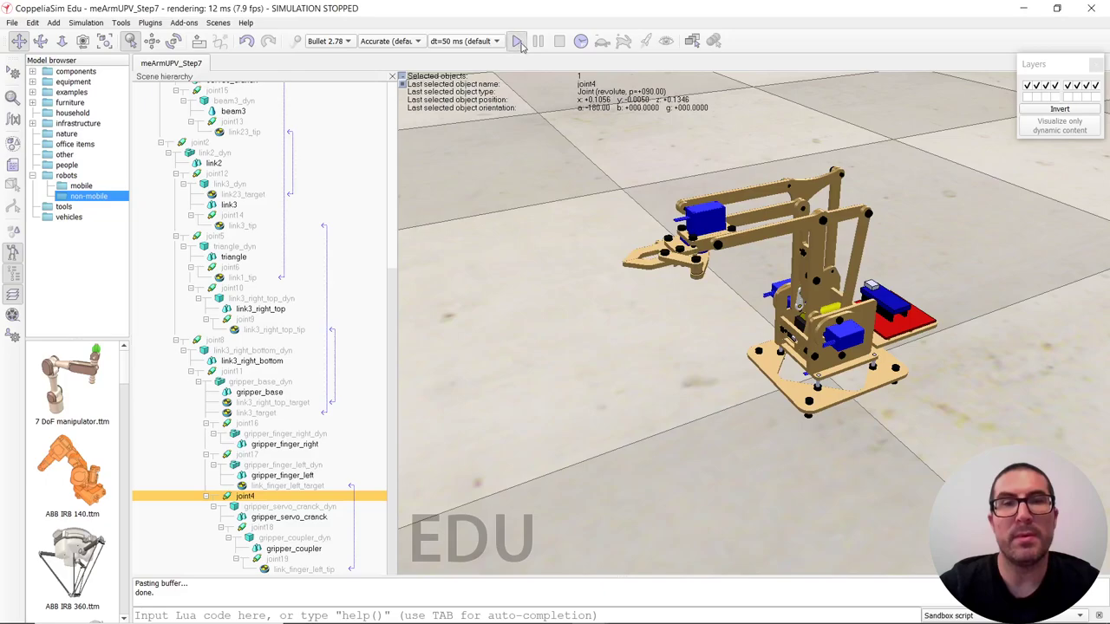
{"action": "left_click", "coordinate": [517, 41]}
{"action": "left_click", "coordinate": [61, 153]}
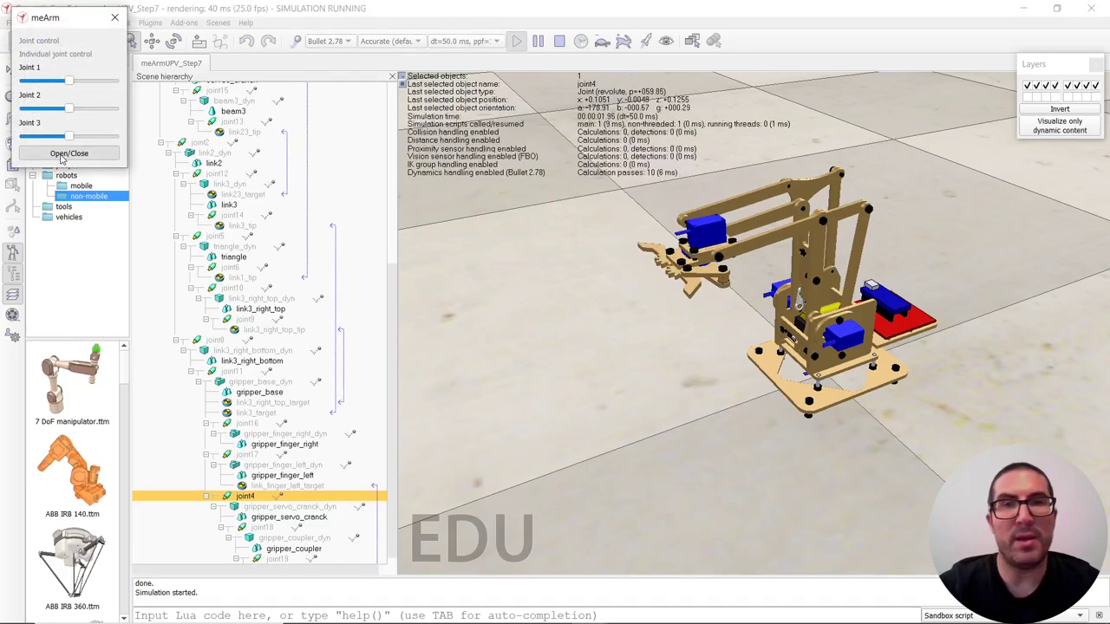
{"action": "left_click", "coordinate": [60, 153]}
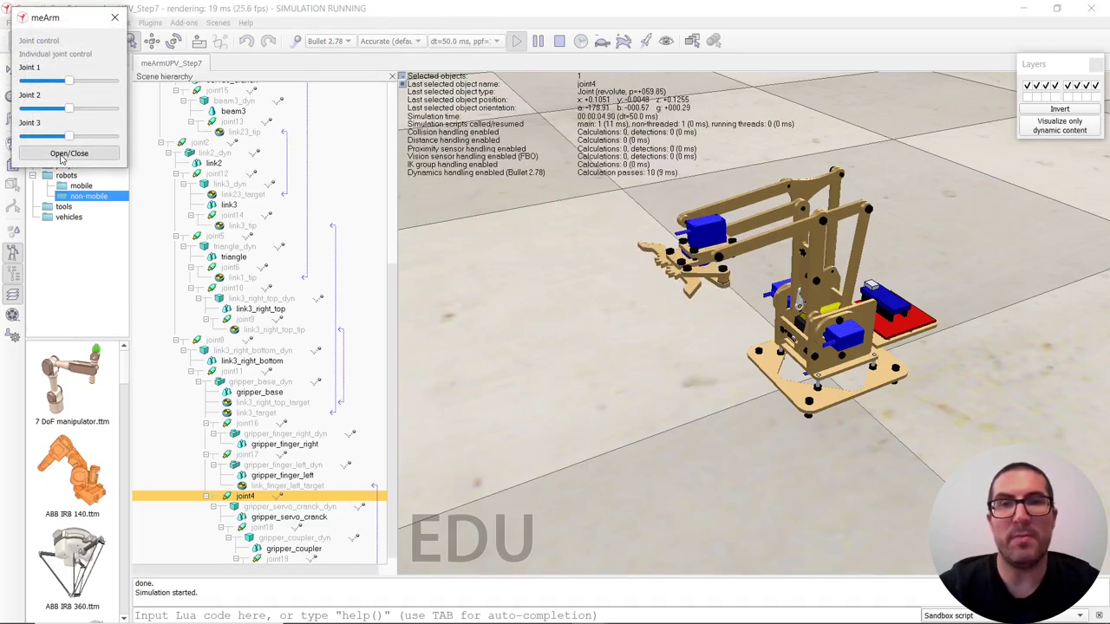
{"action": "left_click", "coordinate": [60, 154]}
{"action": "left_click_drag", "start_coordinate": [70, 137], "coordinate": [87, 117]}
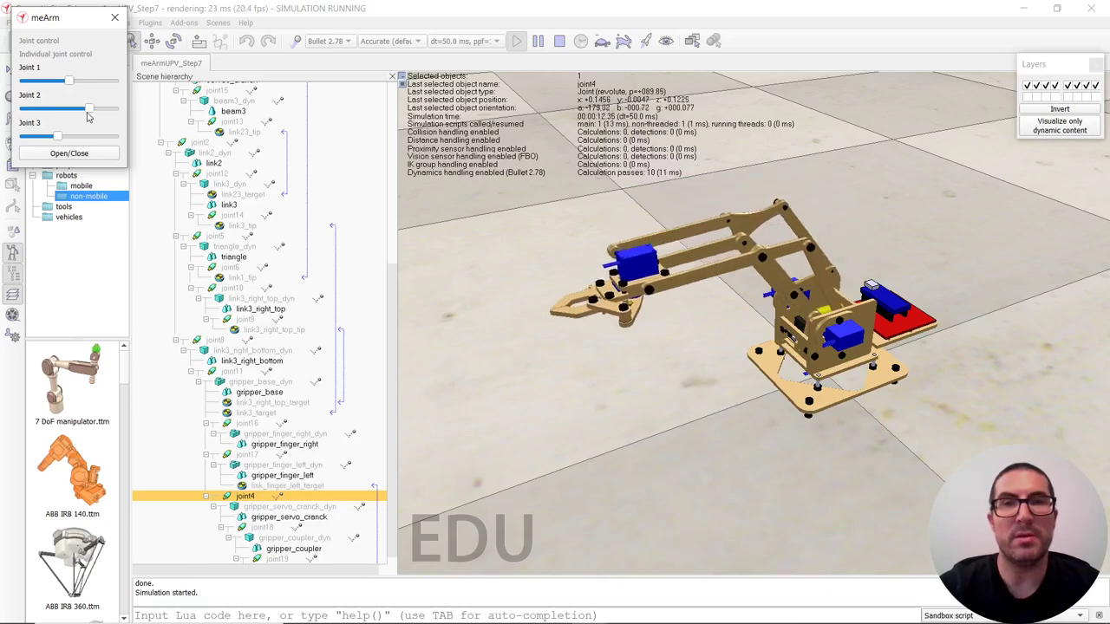
{"action": "left_click_drag", "start_coordinate": [70, 80], "coordinate": [80, 80]}
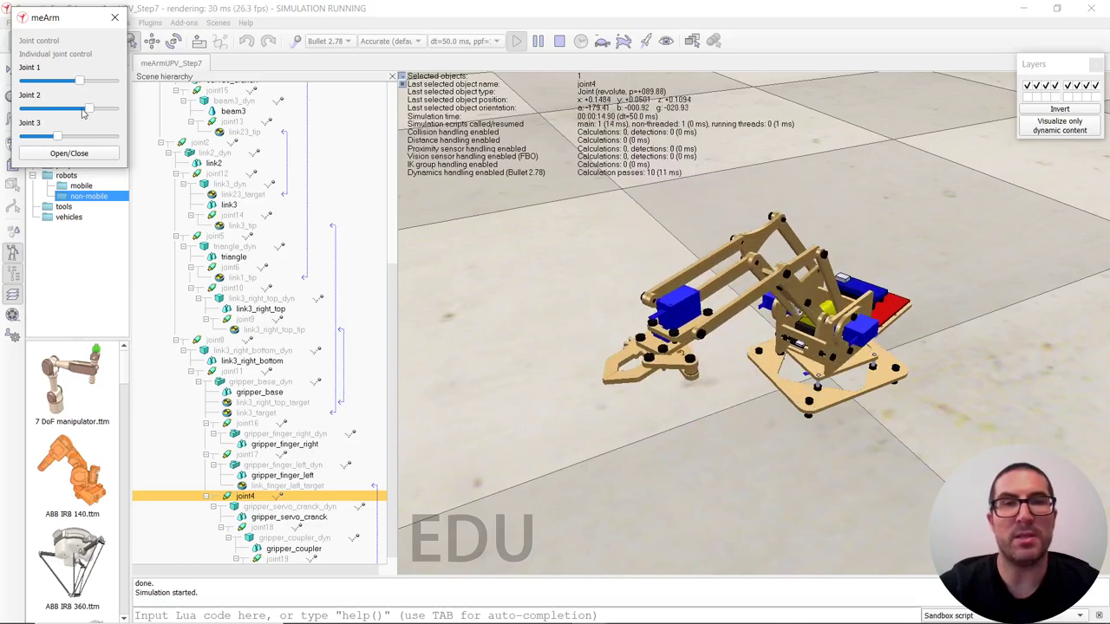
{"action": "left_click", "coordinate": [79, 152]}
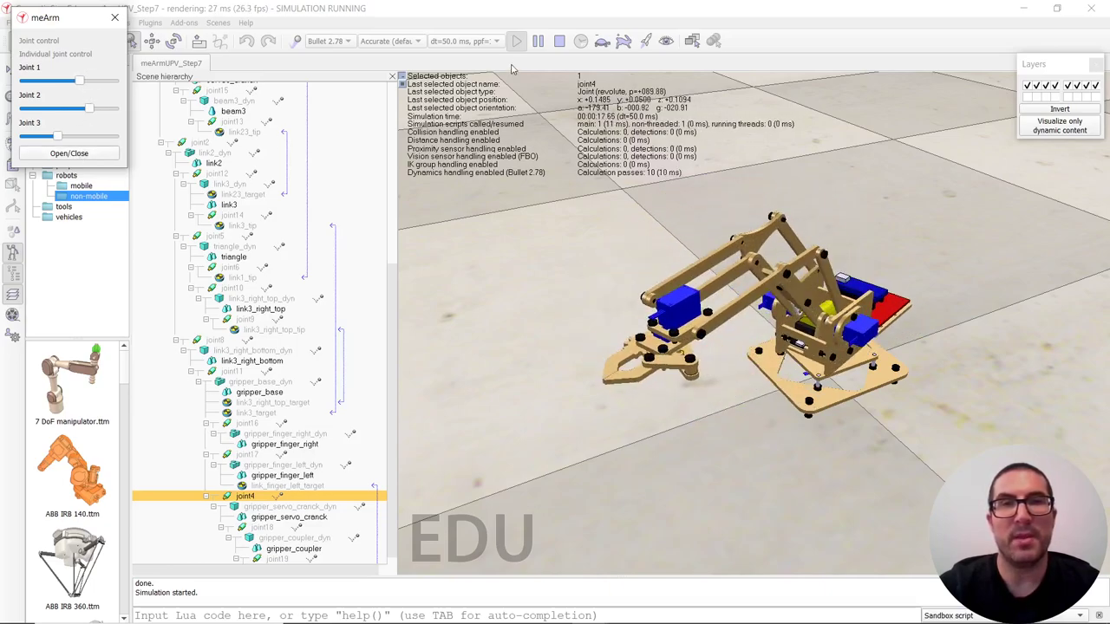
{"action": "left_click", "coordinate": [559, 43]}
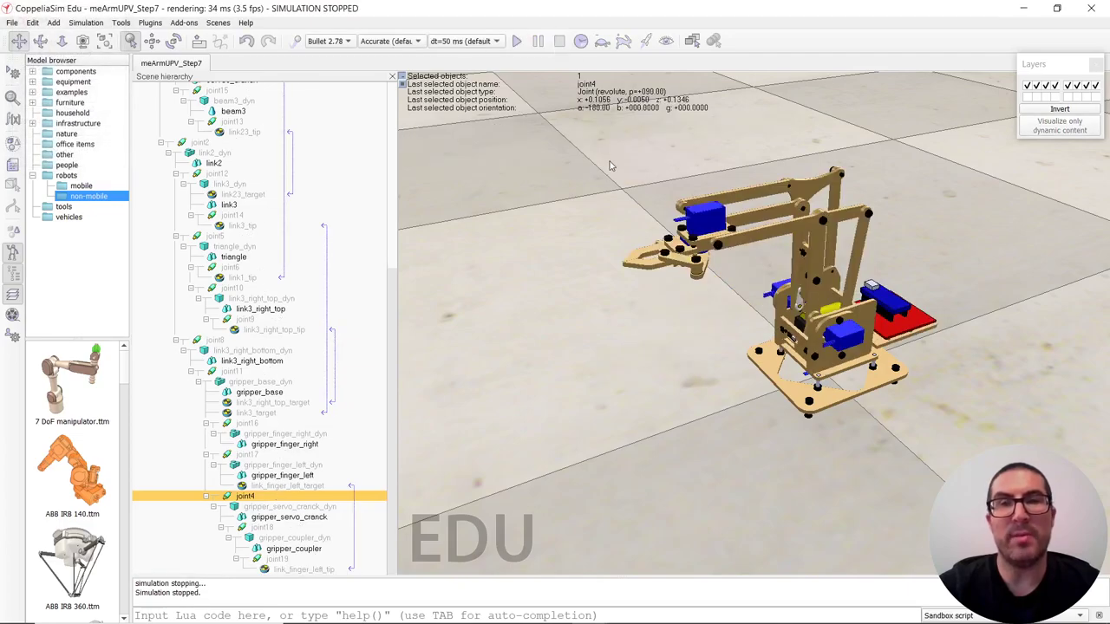